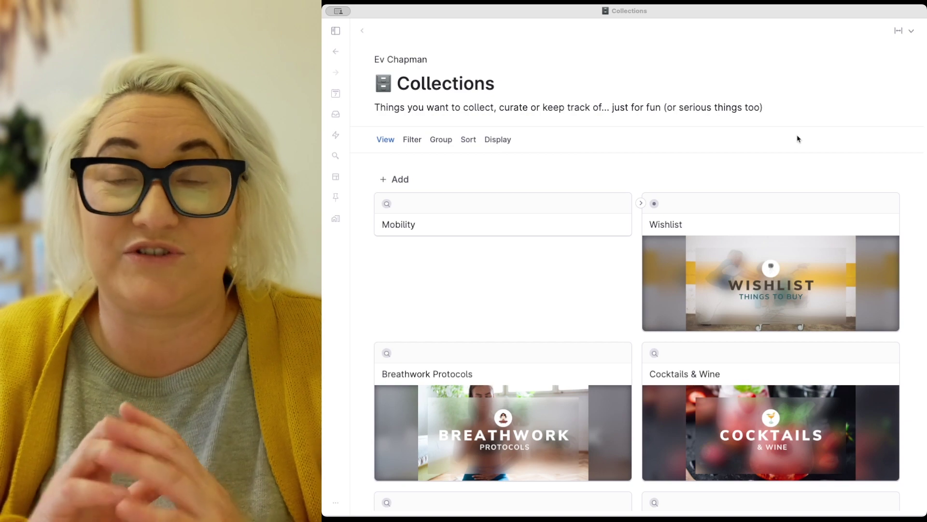
# Scroll down and back up through the Collections card view to review it.
pyautogui.scroll(-5, 798, 138)
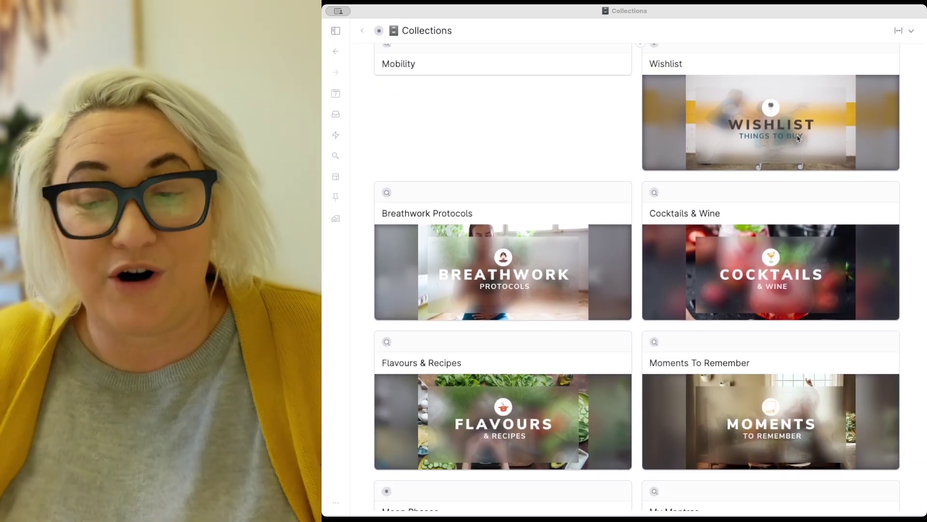
pyautogui.scroll(-10, 798, 138)
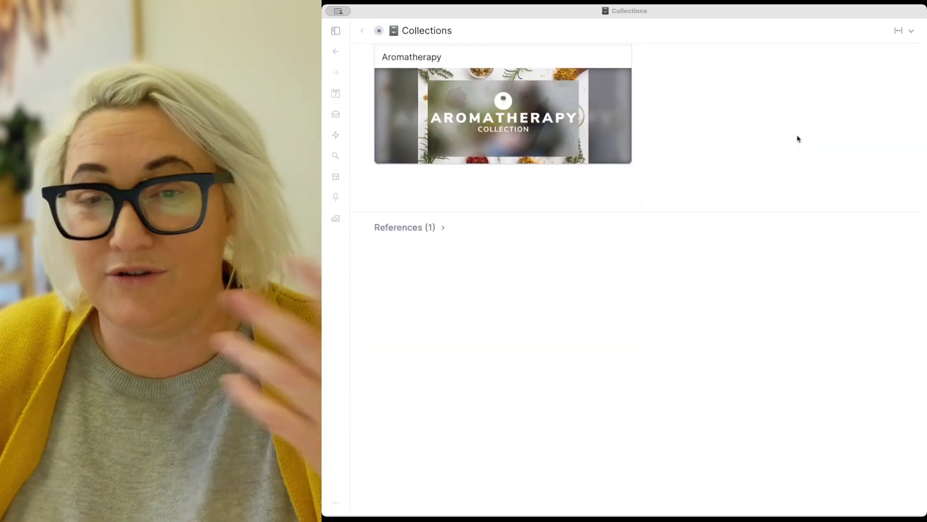
pyautogui.scroll(10, 797, 138)
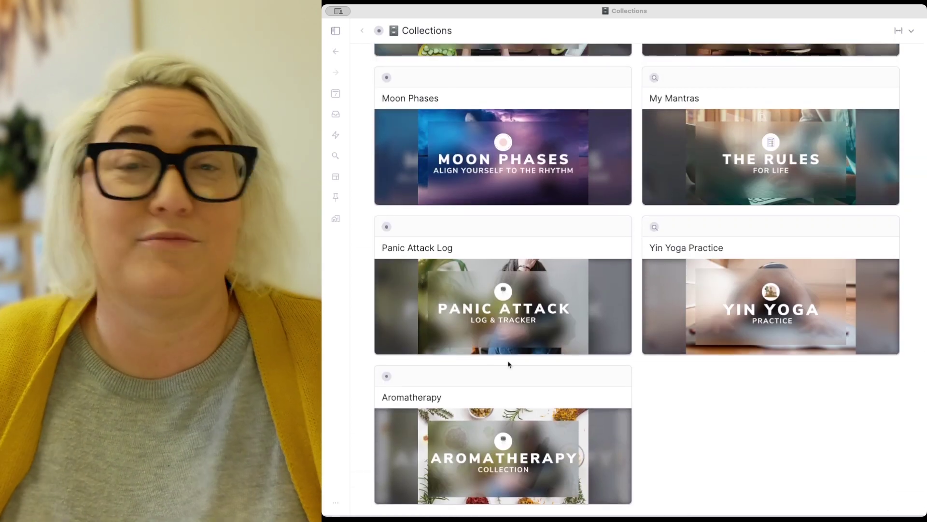
pyautogui.scroll(15, 539, 342)
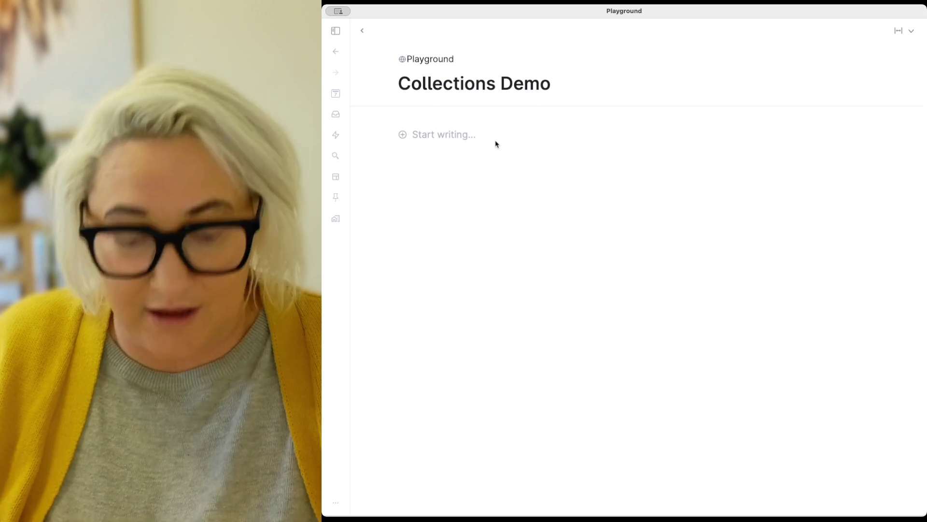
# Type #books to read and create it as a new supertag applied to the entry.
pyautogui.write('#')
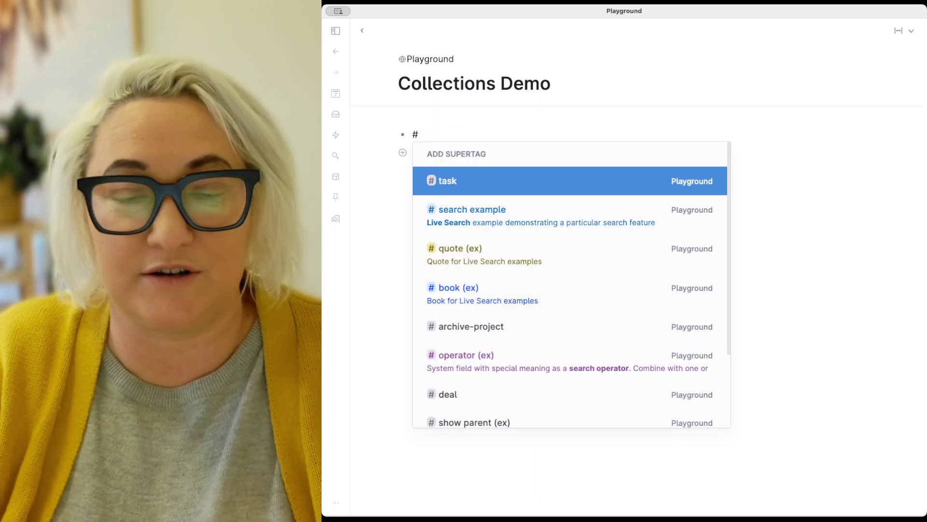
pyautogui.write('book')
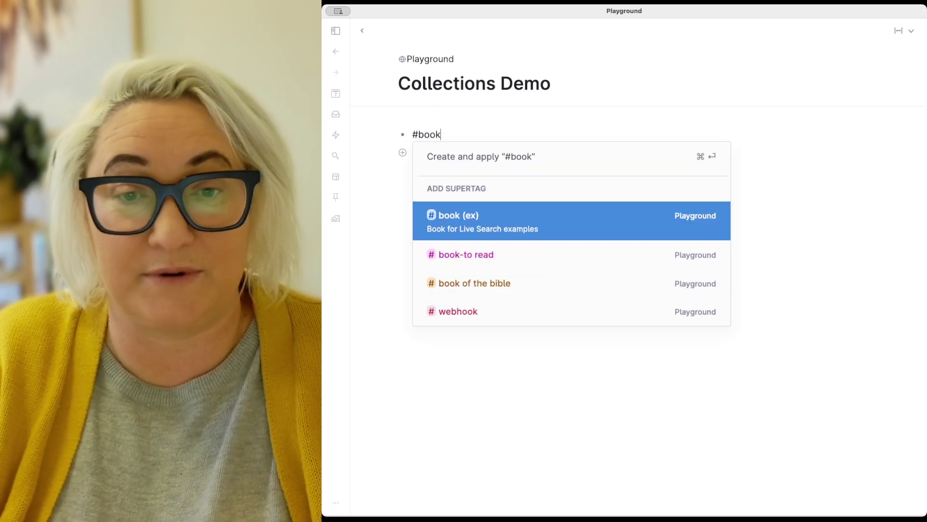
pyautogui.write('s to read')
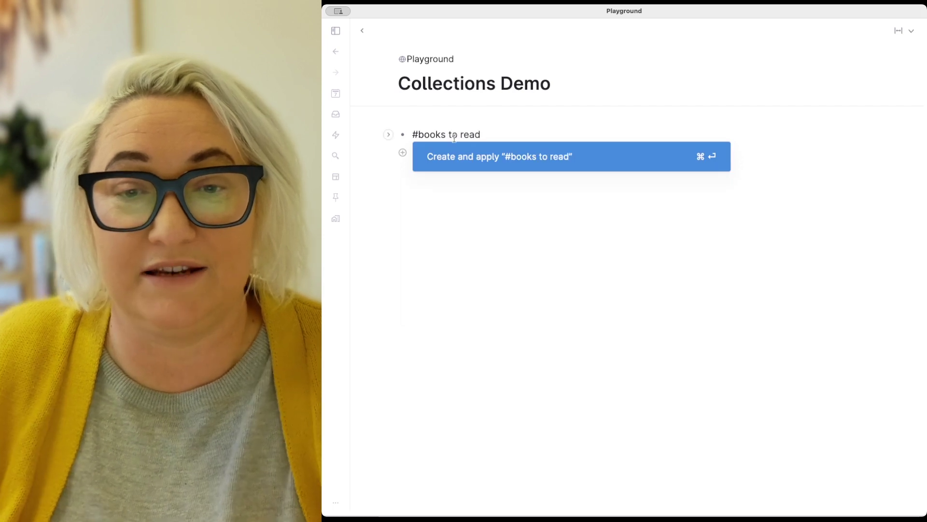
pyautogui.click(496, 158)
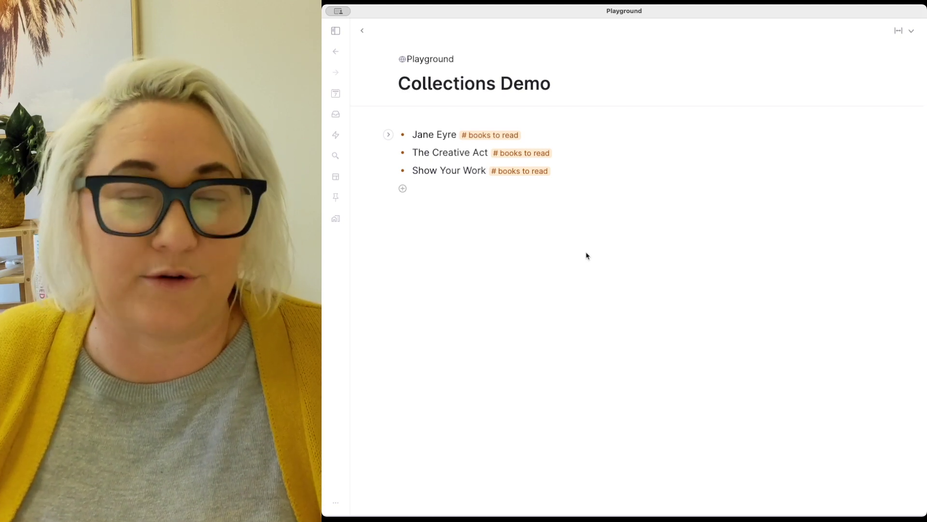
# Add an Author field to the books to read supertag's template, then close its settings.
pyautogui.click(496, 135)
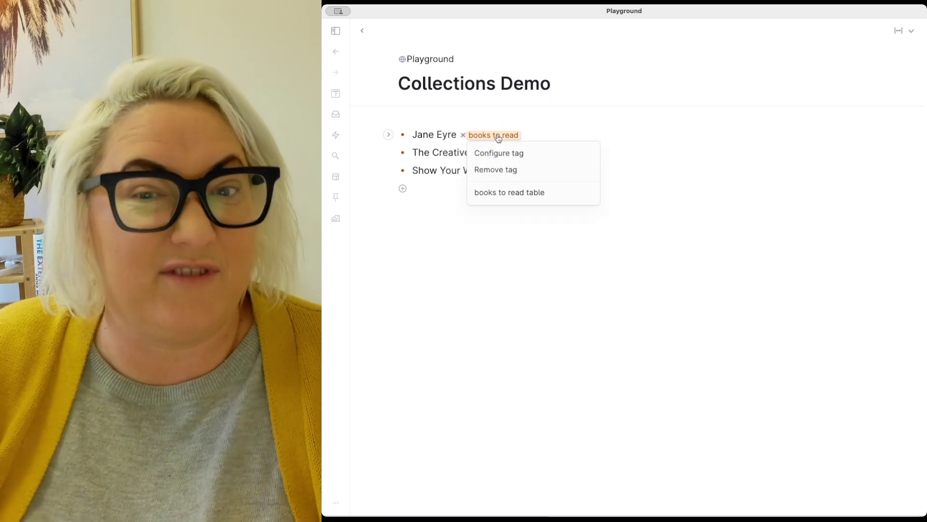
pyautogui.click(502, 153)
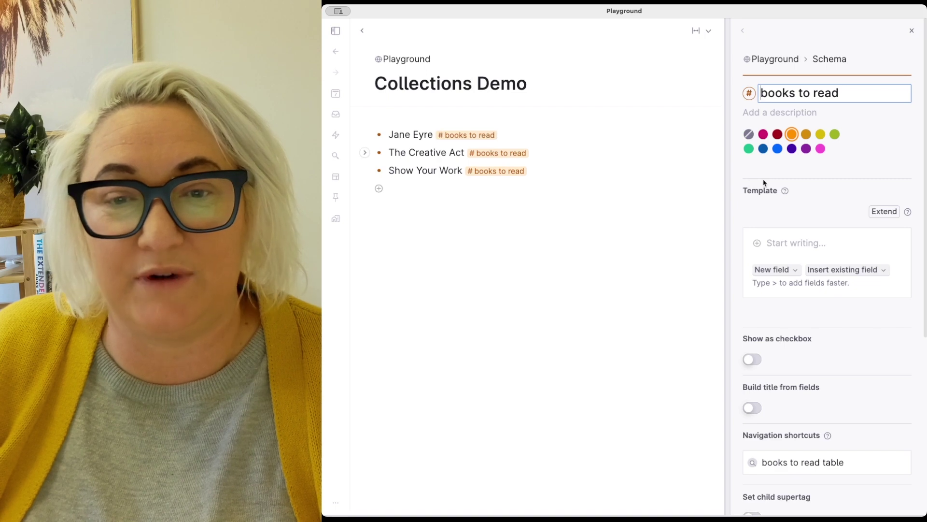
pyautogui.click(776, 245)
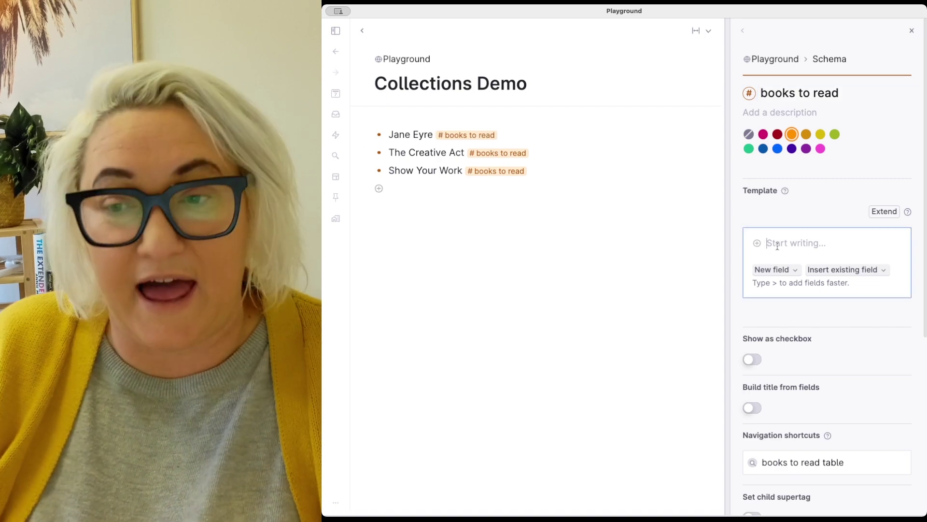
pyautogui.write('>')
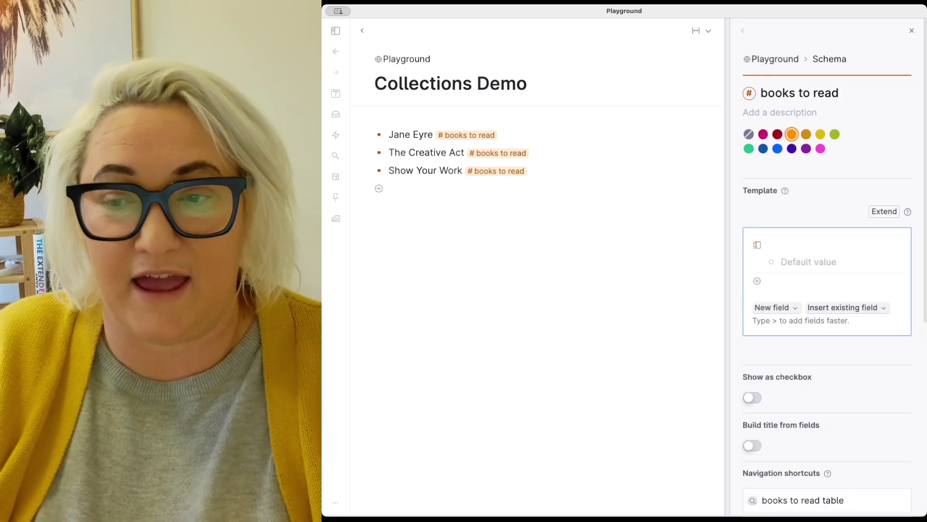
pyautogui.write('Author')
pyautogui.press('super+Return')
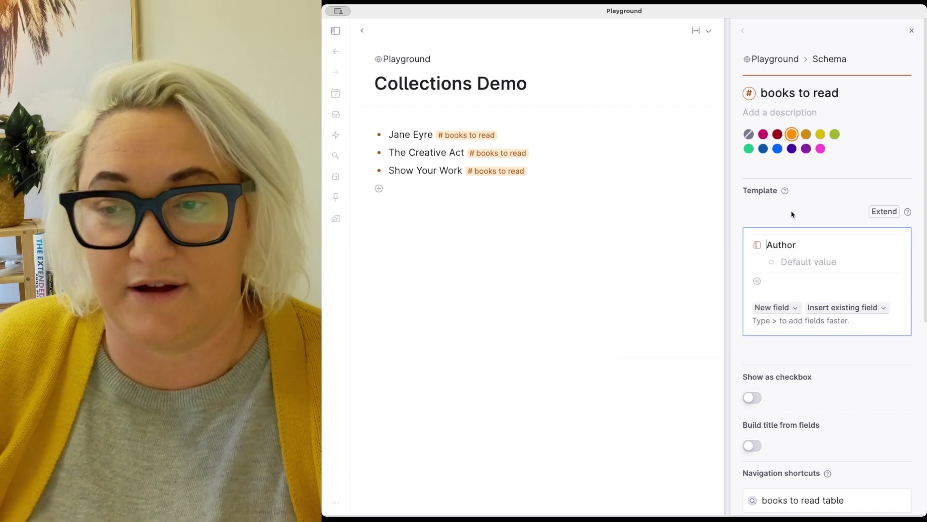
pyautogui.click(415, 134)
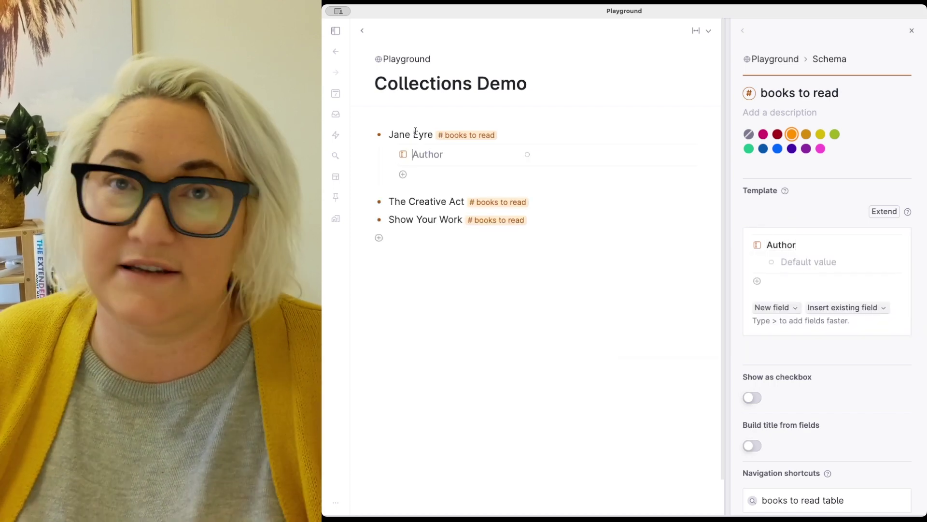
pyautogui.click(502, 194)
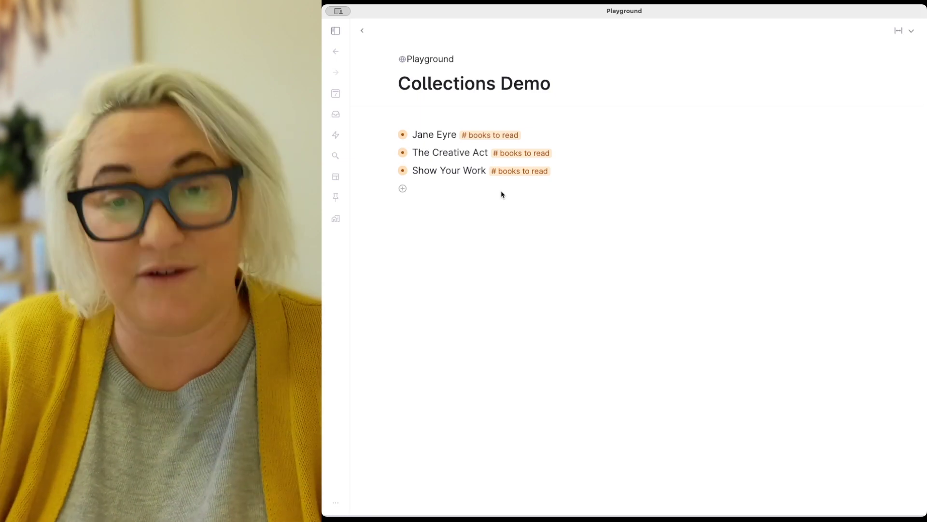
# Add a 'Collection Hub' node and go to the Playground workspace page.
pyautogui.write('Collection Hub')
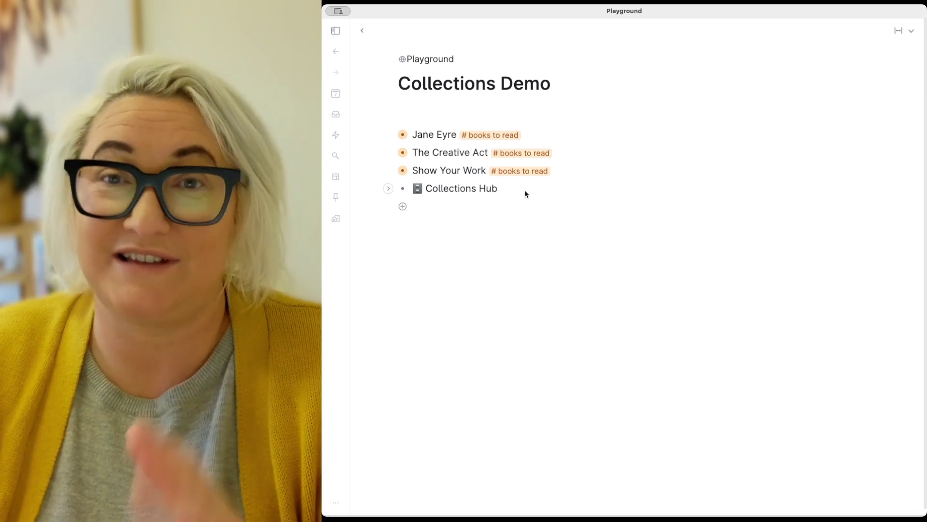
pyautogui.click(403, 59)
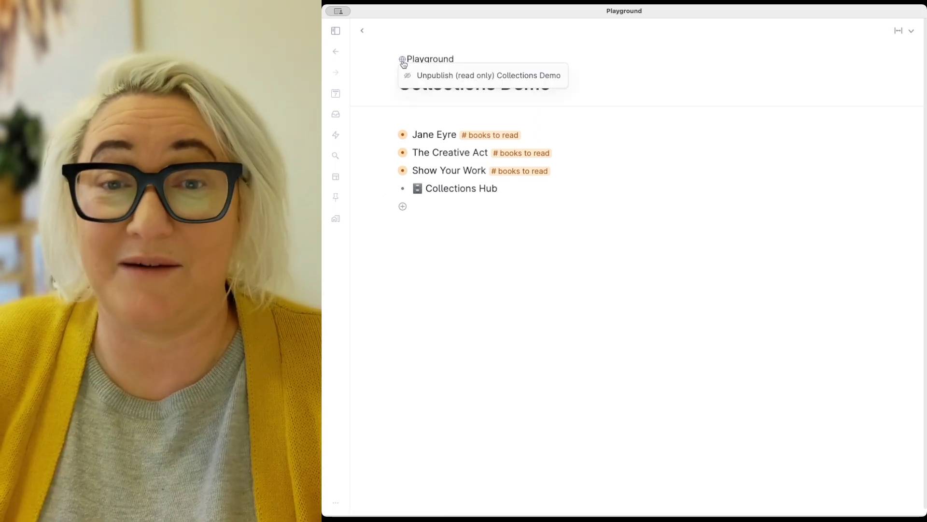
pyautogui.click(443, 61)
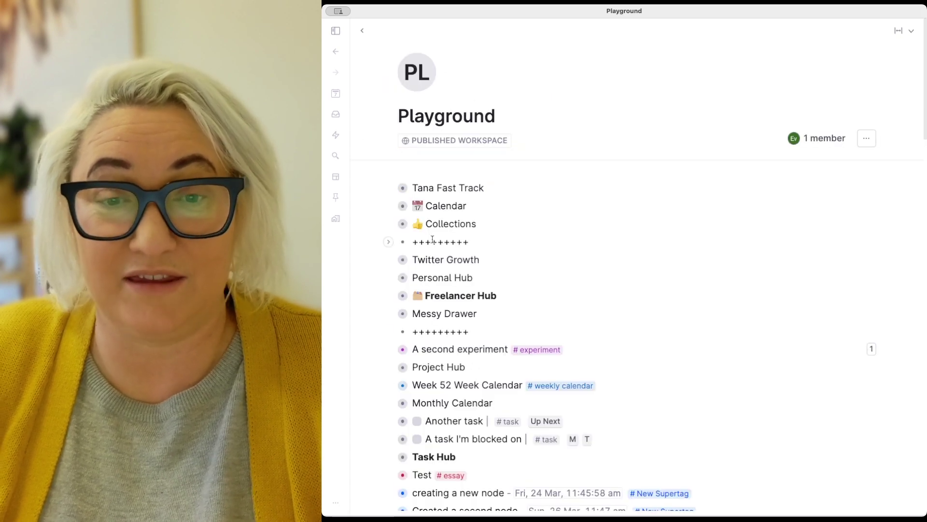
pyautogui.scroll(-15, 424, 221)
pyautogui.scroll(-5, 424, 221)
pyautogui.scroll(1, 415, 120)
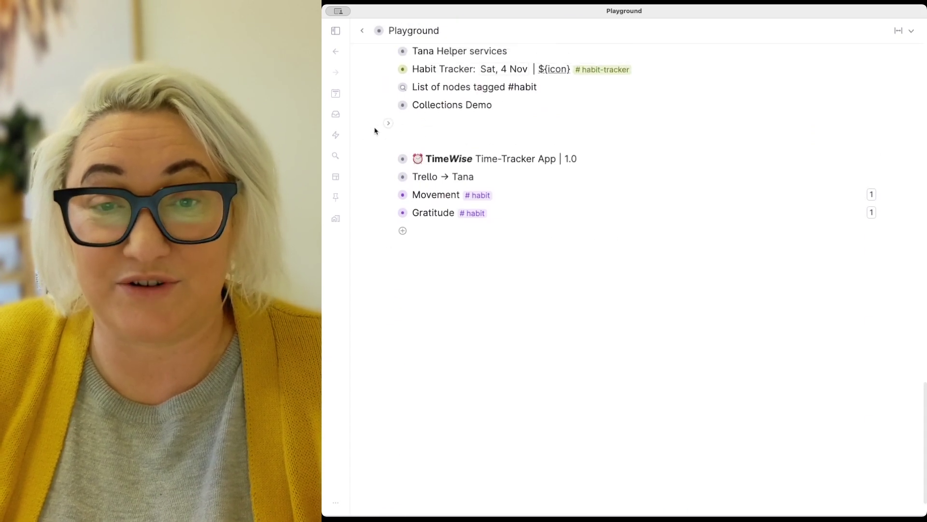
# Move Collections Hub out of Collections Demo so it sits directly below it.
pyautogui.click(389, 105)
pyautogui.moveTo(428, 177); pyautogui.dragTo(404, 203)
pyautogui.click(390, 105)
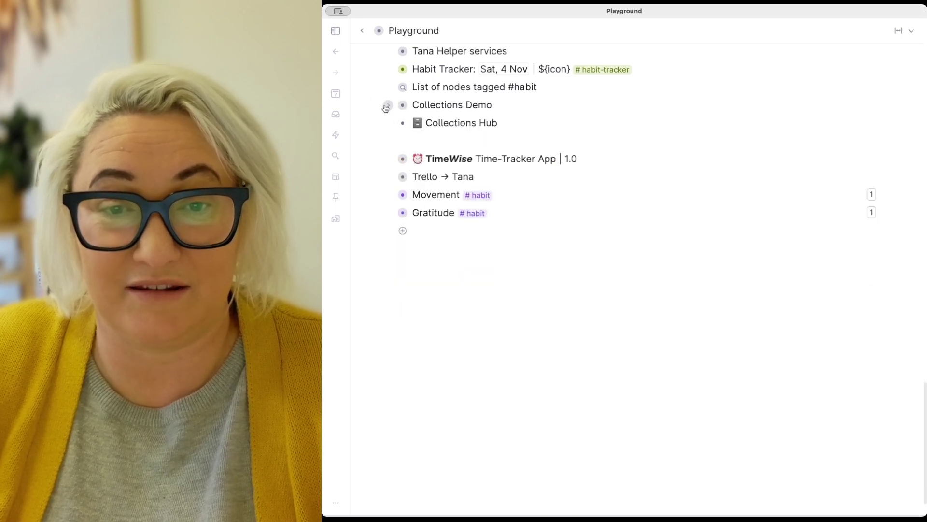
# Open the workspaces list and collapse the first workspace's tree.
pyautogui.click(342, 219)
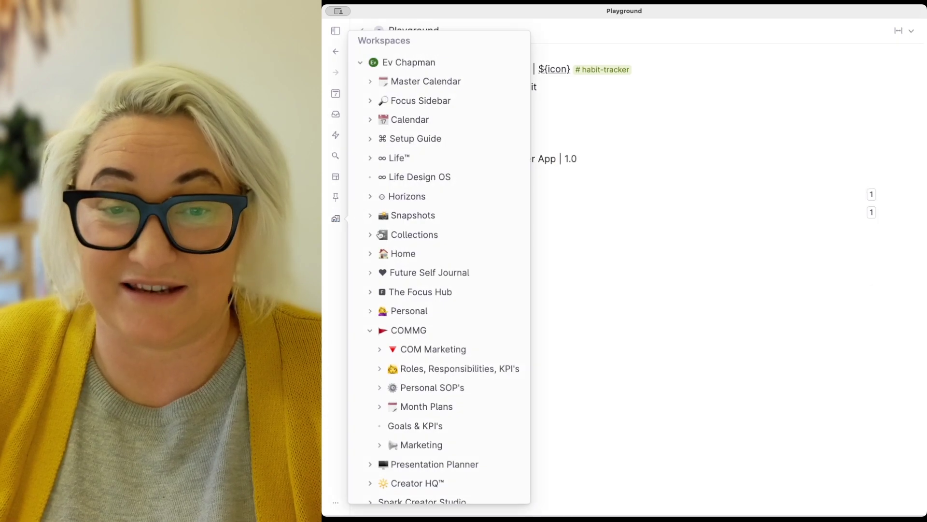
pyautogui.click(360, 63)
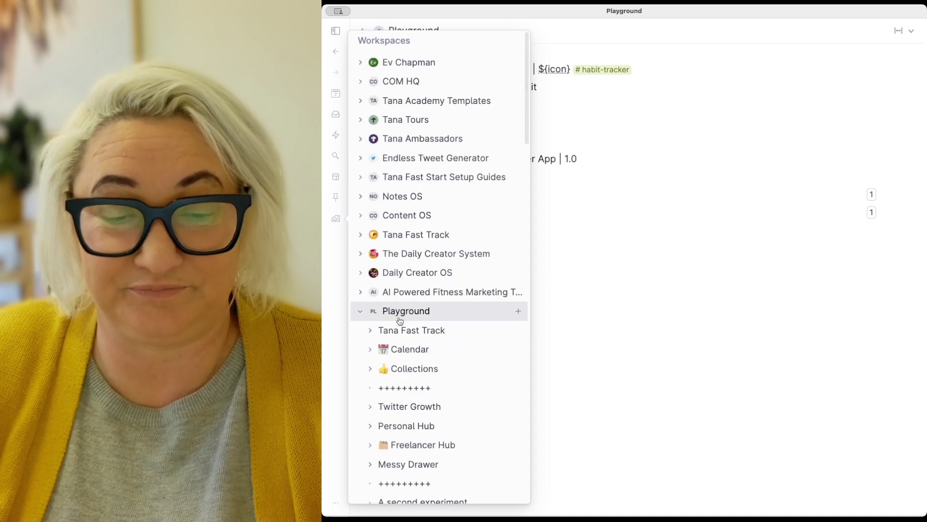
pyautogui.scroll(-15, 399, 319)
pyautogui.scroll(-20, 400, 320)
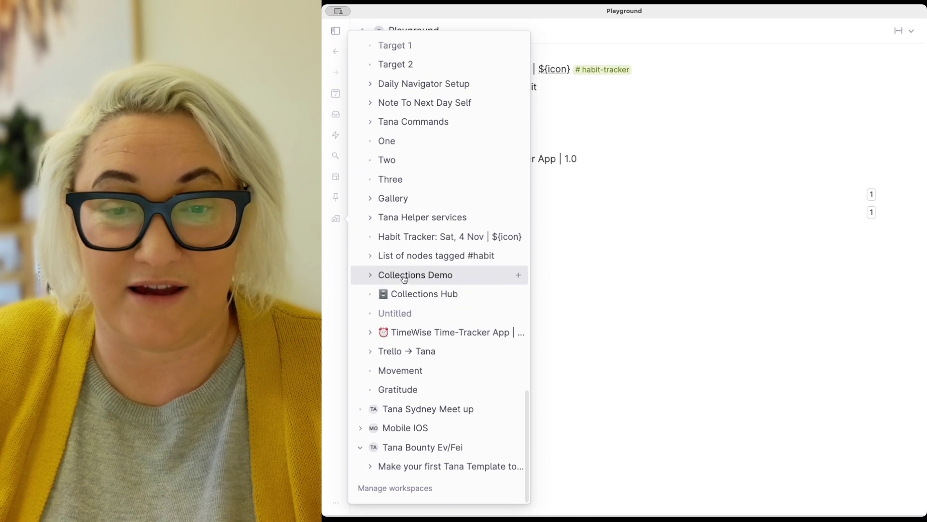
# Open Collections Hub from Collections Demo and start a new entry in it.
pyautogui.click(415, 275)
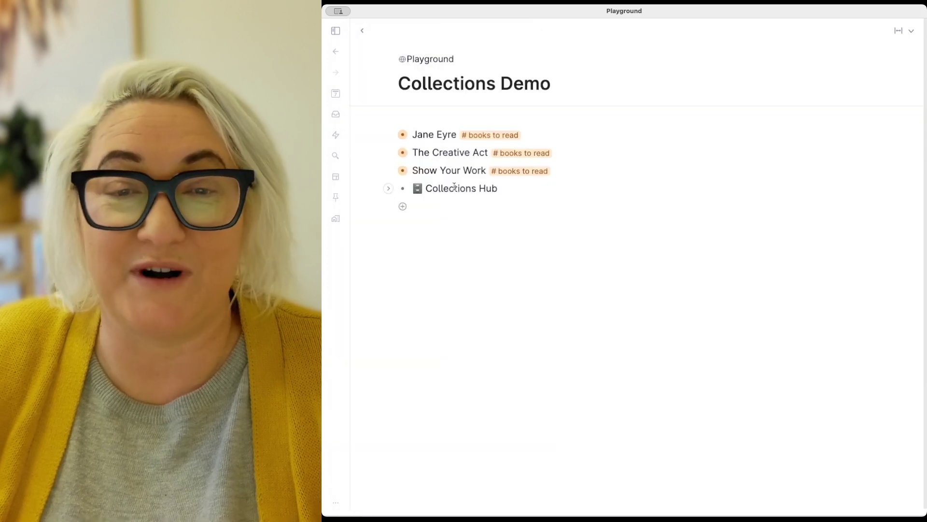
pyautogui.click(403, 188)
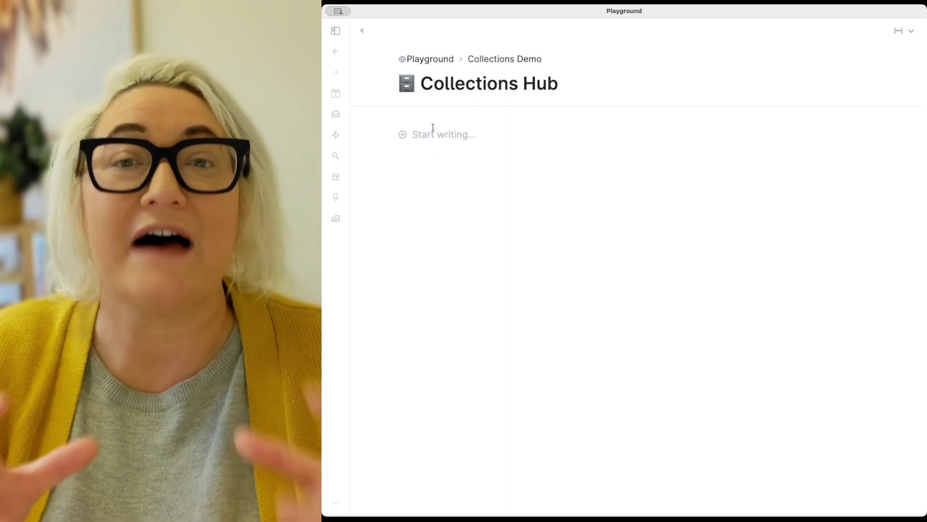
pyautogui.click(433, 128)
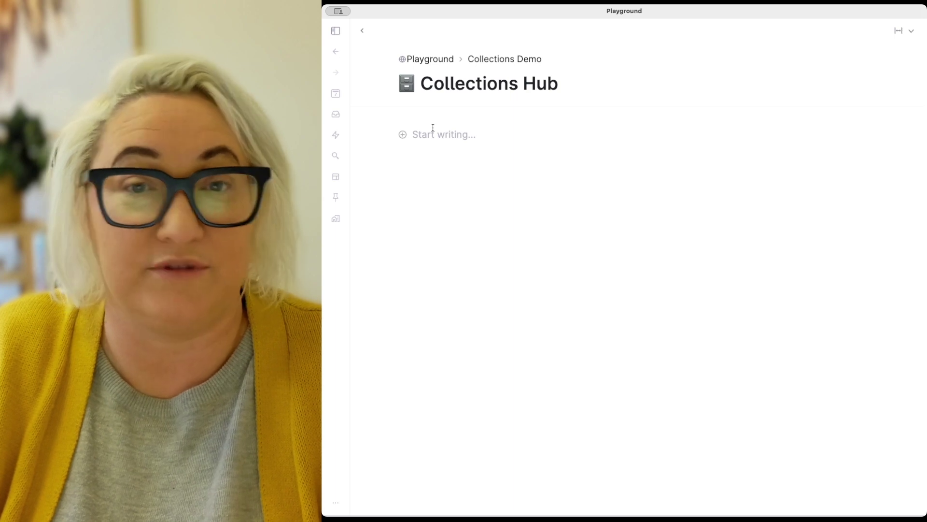
# Make 'Books To Read' a search node finding all nodes tagged #books to read.
pyautogui.write('Books To Read')
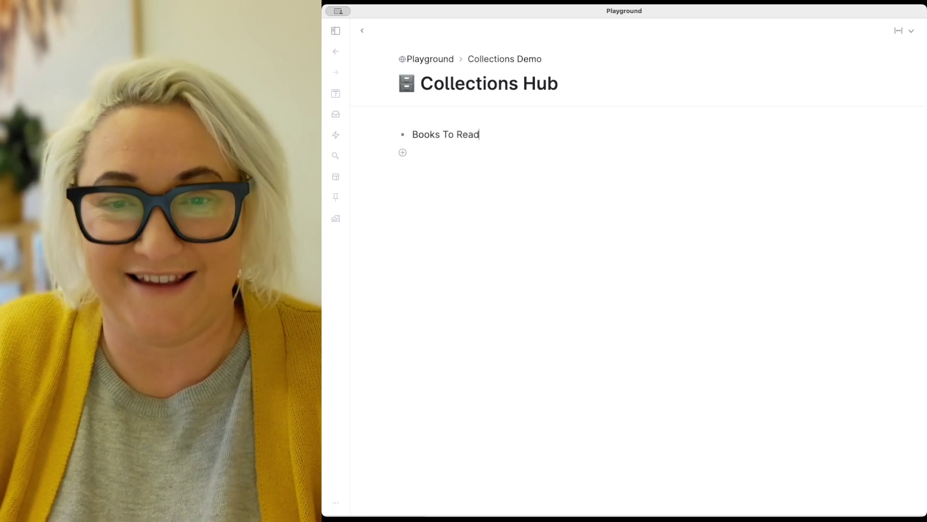
pyautogui.press('super+k')
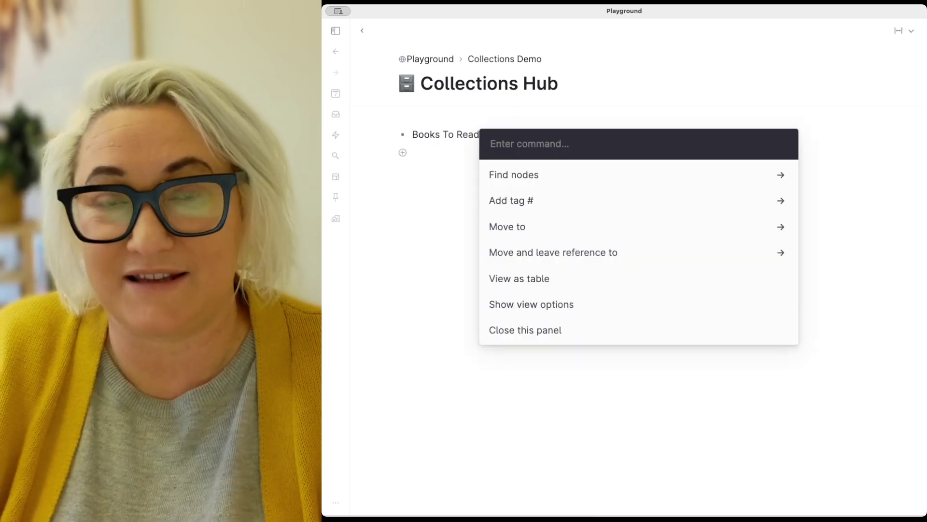
pyautogui.write('Find nodes')
pyautogui.press('Return')
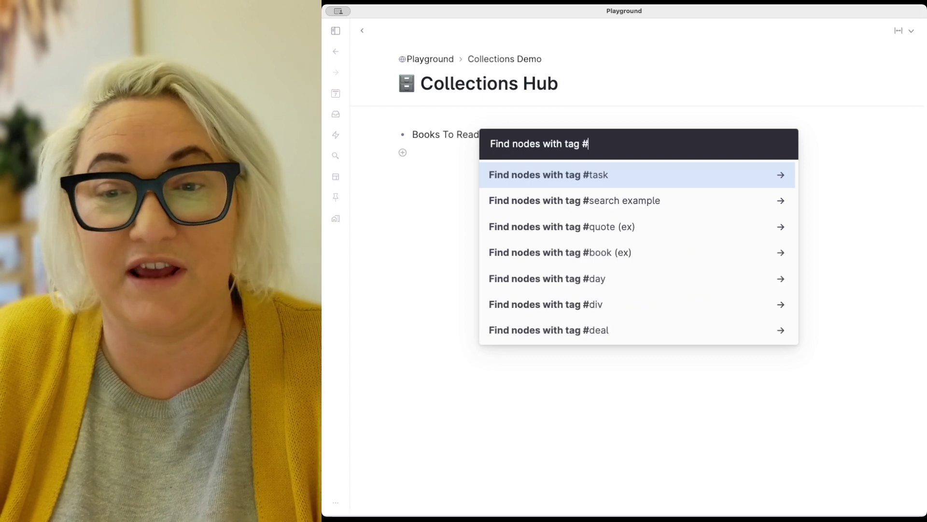
pyautogui.write('book')
pyautogui.press('Down')
pyautogui.press('Down')
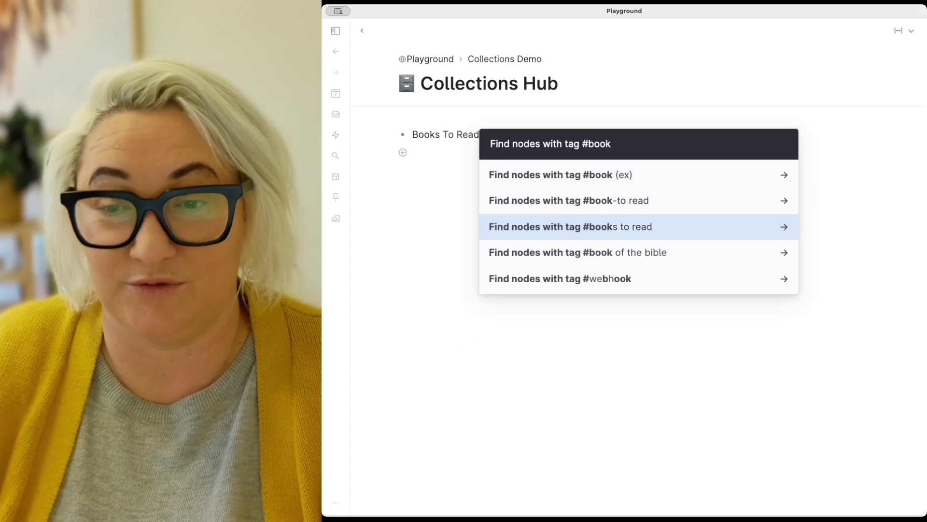
pyautogui.press('Return')
pyautogui.press('Return')
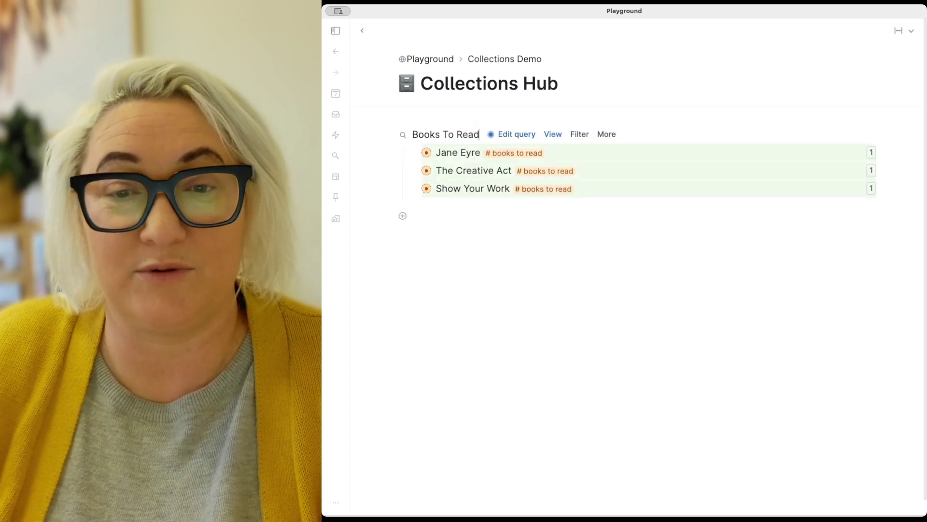
pyautogui.press('Return')
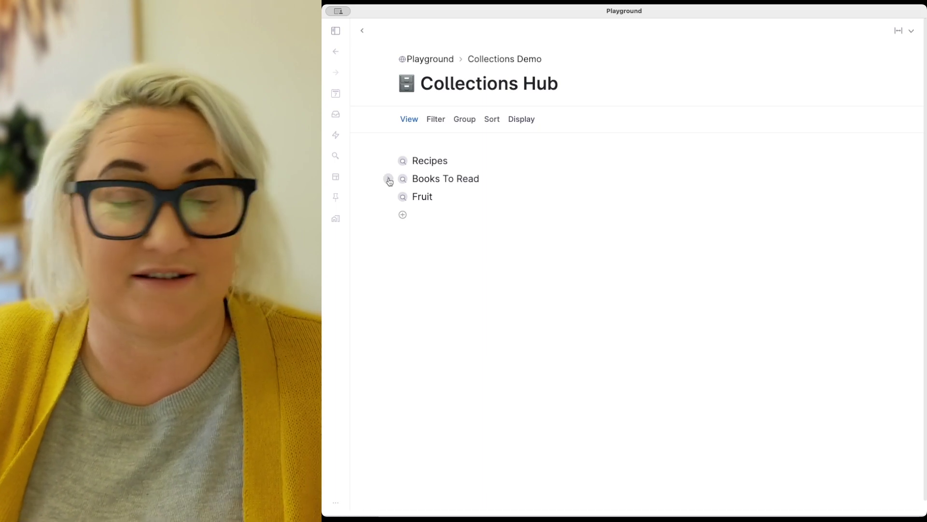
# Add a Name ascending sort rule to the Collections Hub list.
pyautogui.click(389, 182)
pyautogui.click(388, 179)
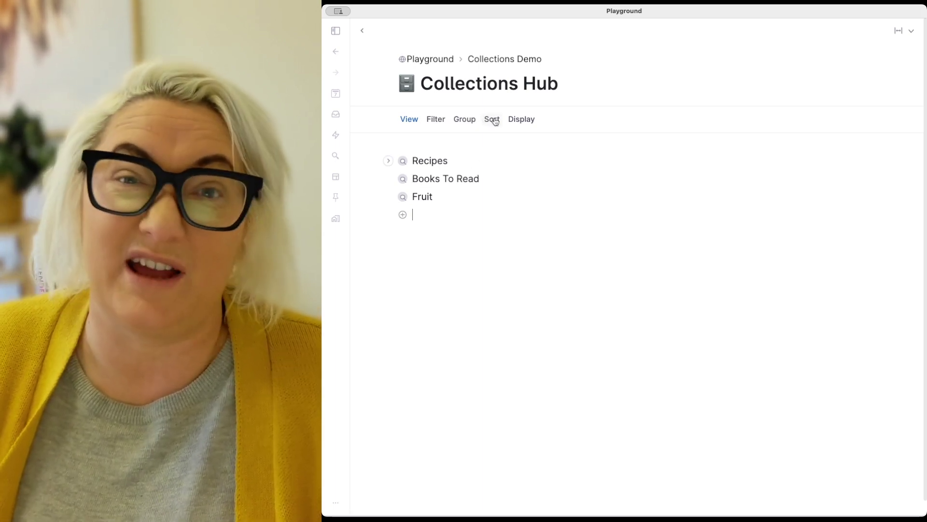
pyautogui.click(494, 119)
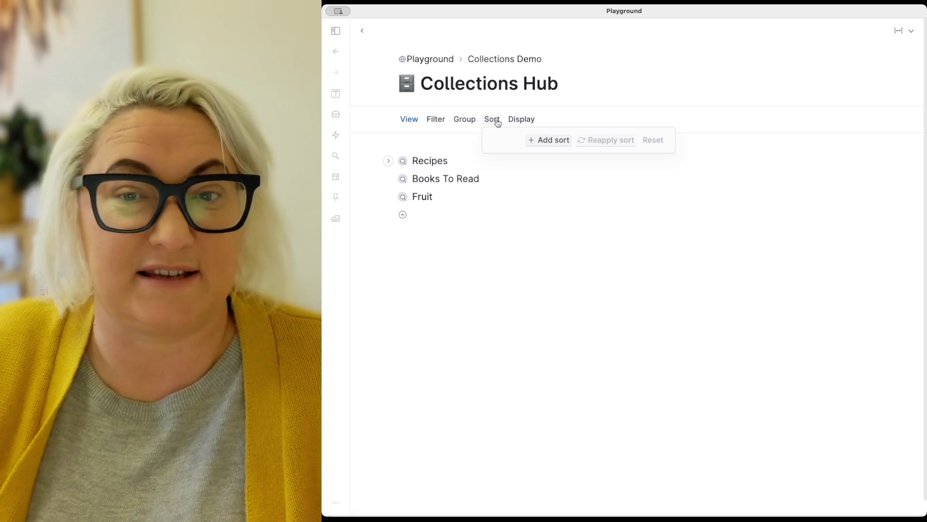
pyautogui.click(557, 140)
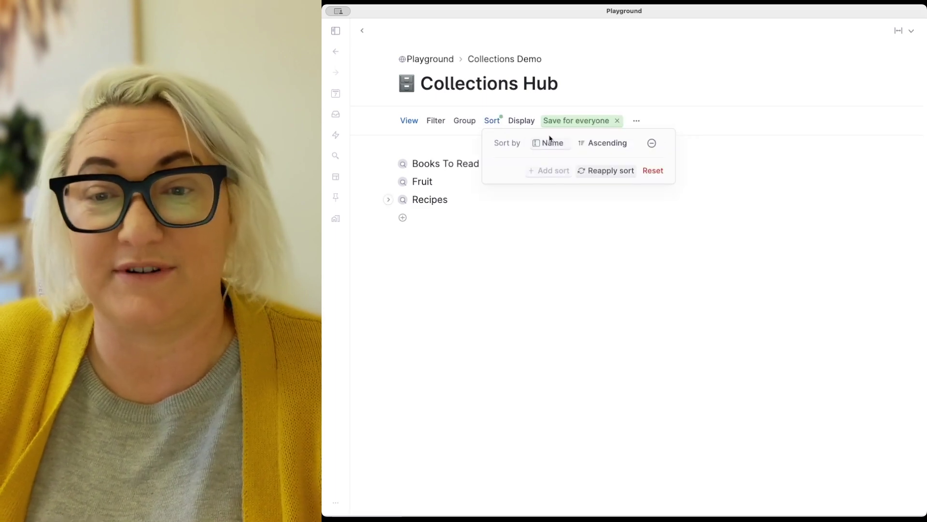
pyautogui.click(545, 143)
pyautogui.click(534, 146)
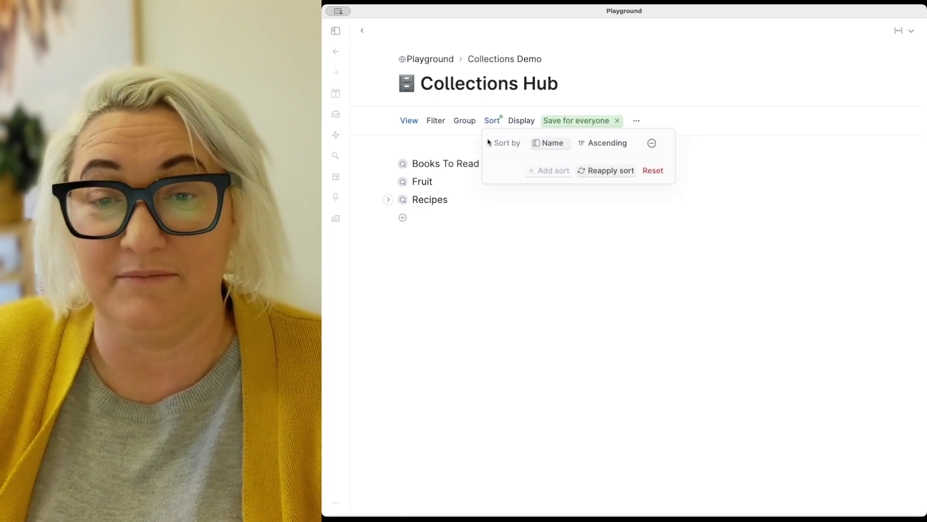
# Close the sort settings and save the sorted view for everyone.
pyautogui.click(657, 176)
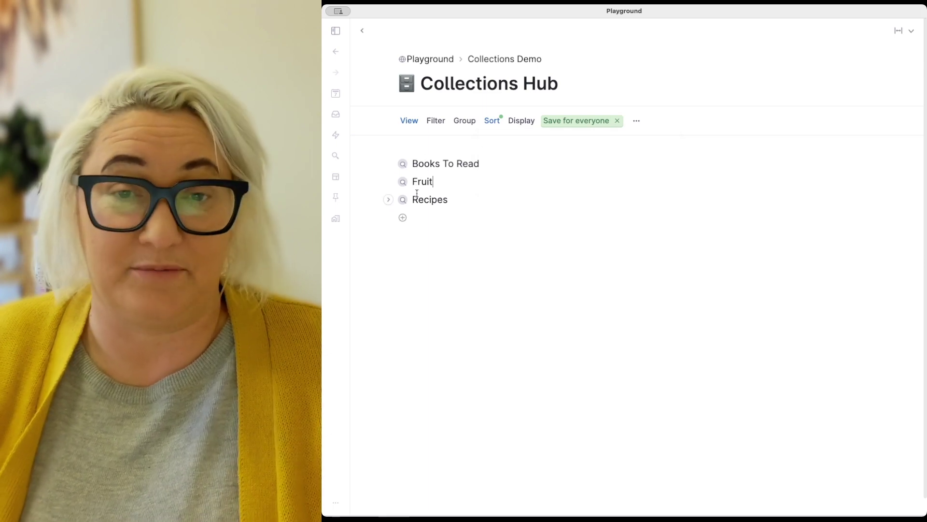
pyautogui.click(561, 123)
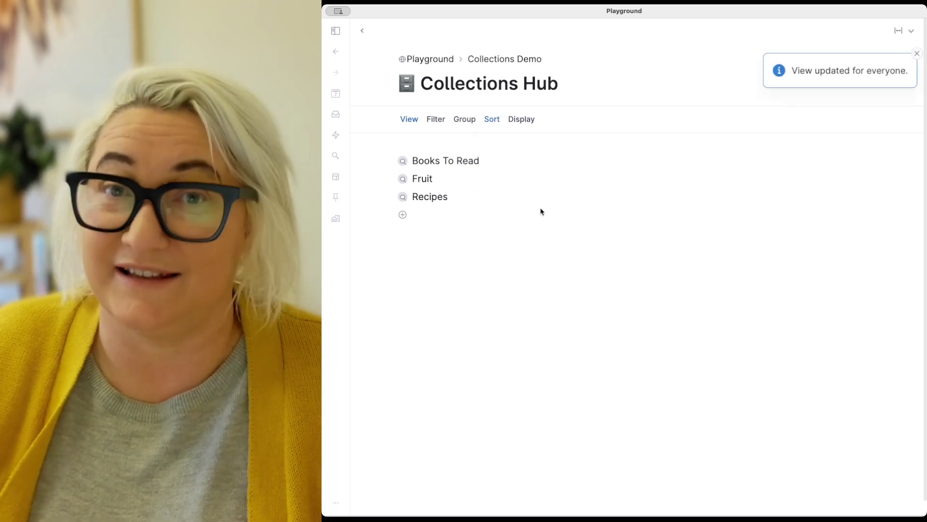
pyautogui.click(467, 85)
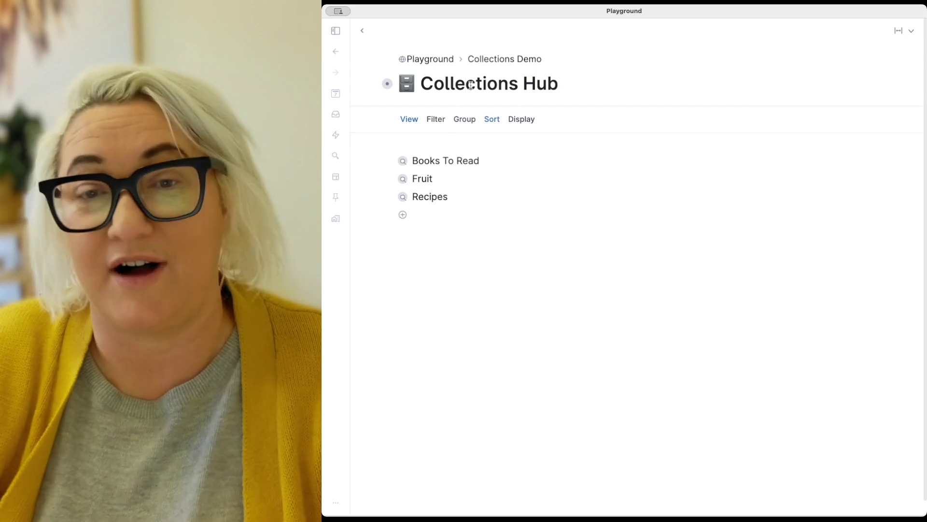
# Display Collections Hub's Books To Read, Fruit and Recipes searches as cards.
pyautogui.press('super+k')
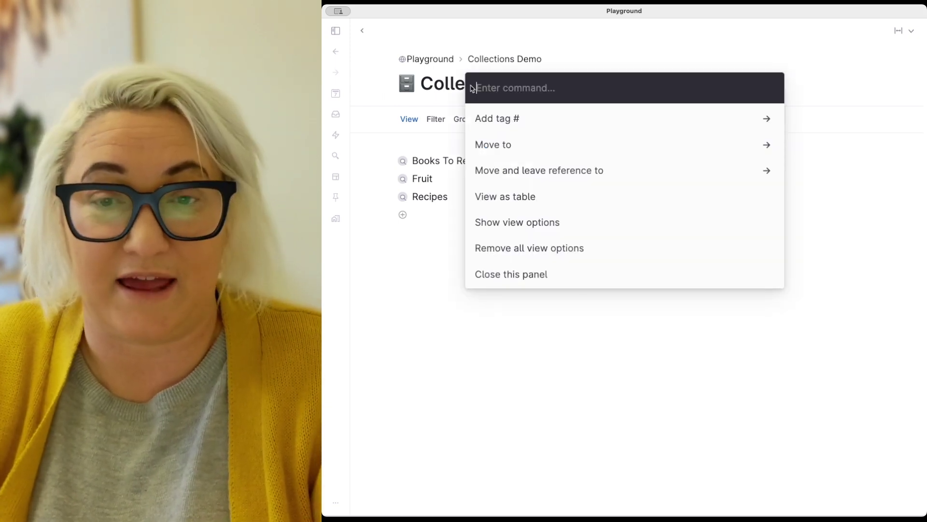
pyautogui.write('card')
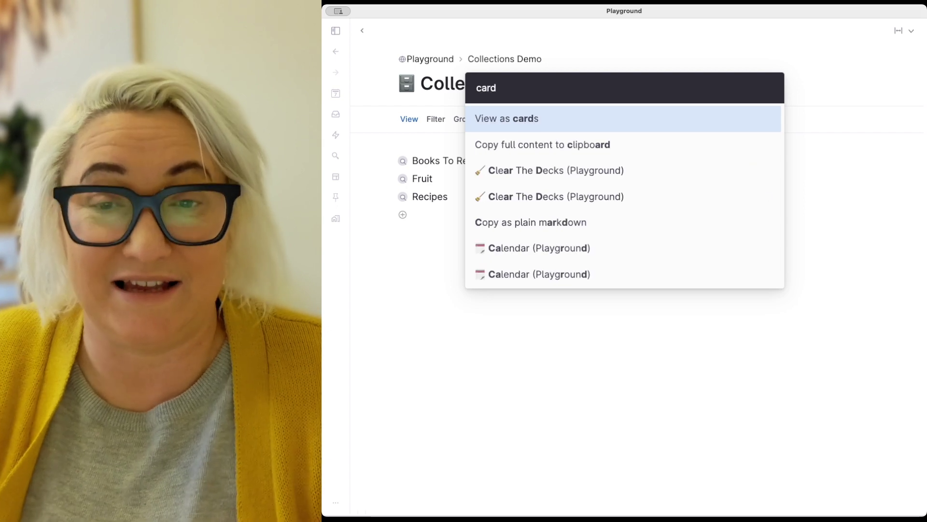
pyautogui.press('Return')
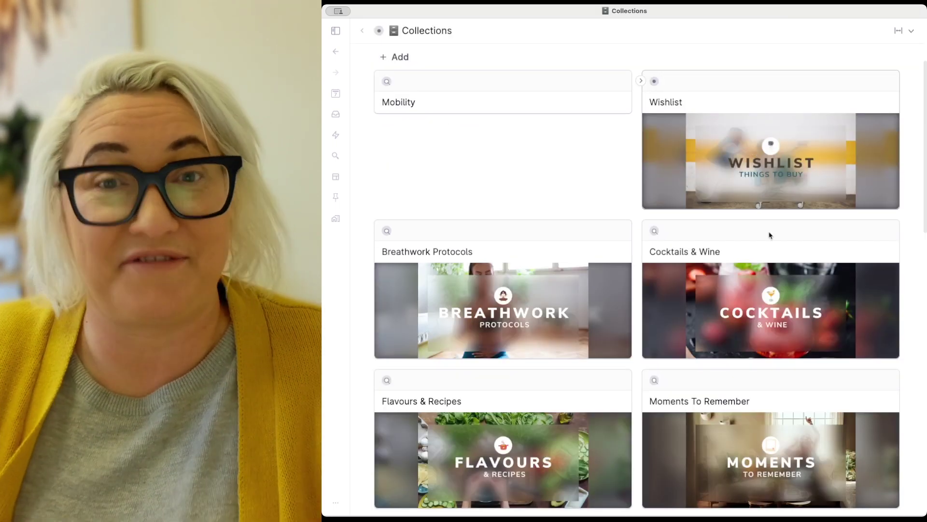
pyautogui.scroll(-3, 782, 290)
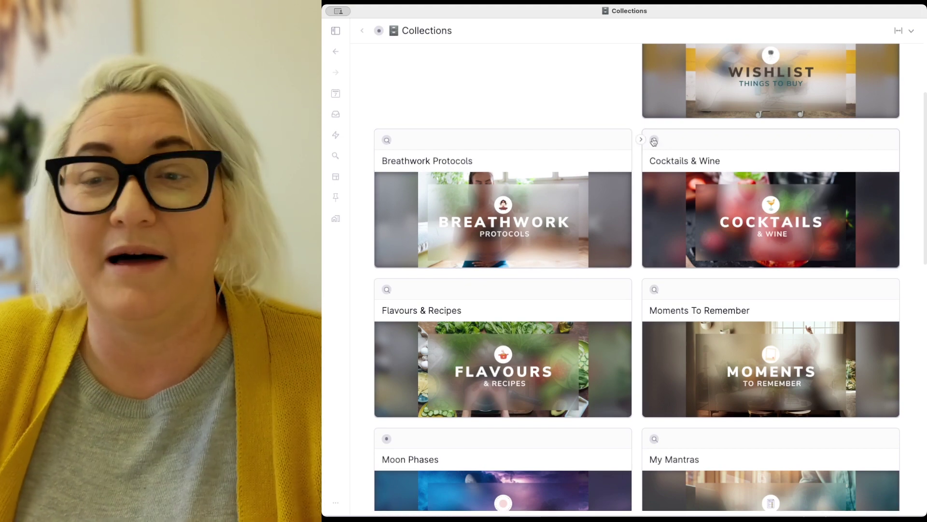
pyautogui.click(668, 142)
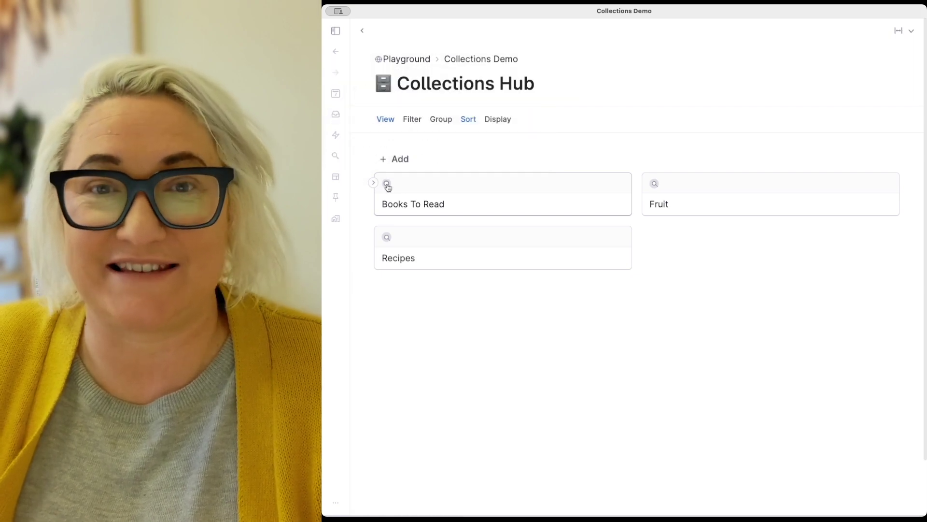
# Open the Books To Read collection and bring up its Configure node settings.
pyautogui.click(387, 187)
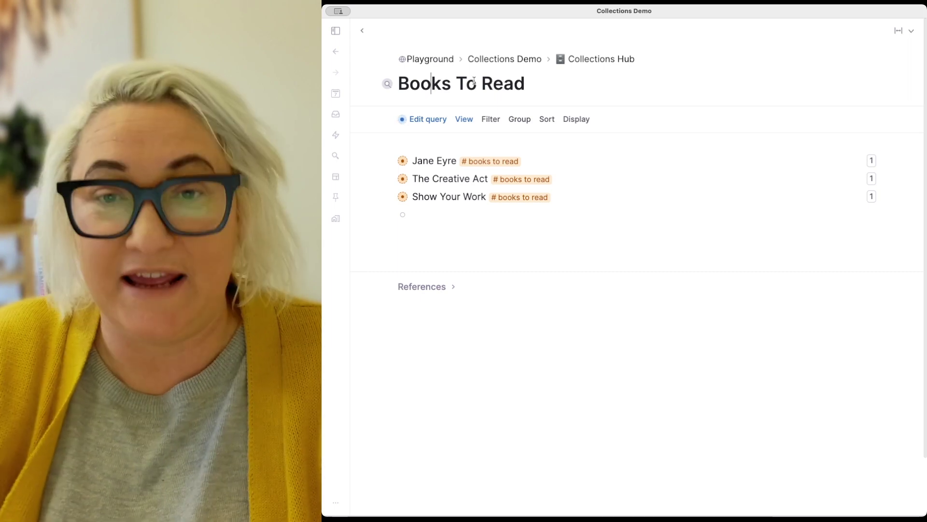
pyautogui.press('super+k')
pyautogui.write('conf')
pyautogui.press('Return')
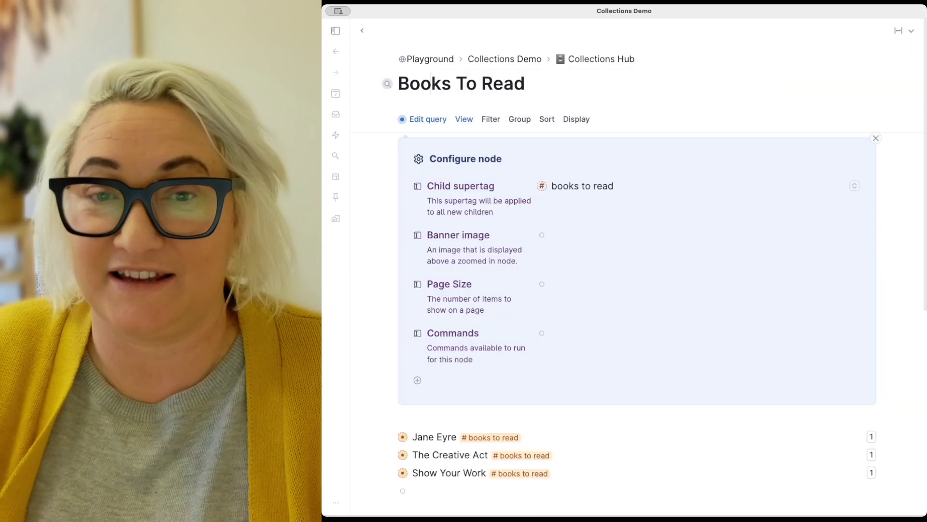
pyautogui.scroll(-2, 570, 252)
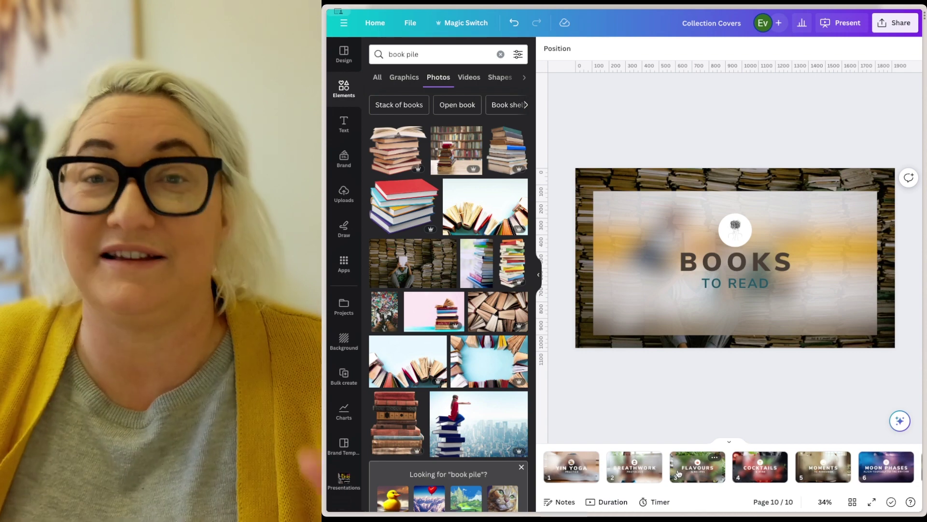
# Switch Canva's sidebar to Design and browse the Templates list.
pyautogui.click(343, 60)
pyautogui.scroll(-6, 467, 334)
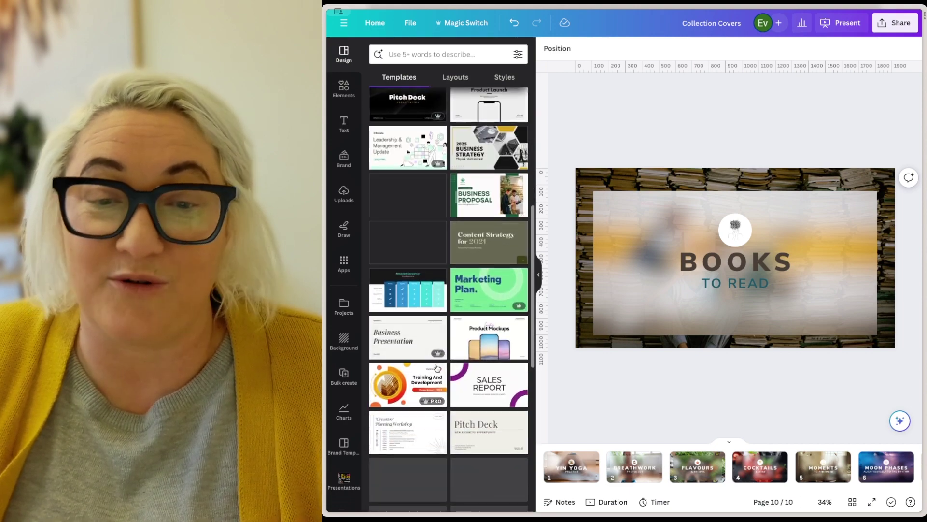
pyautogui.scroll(-7, 468, 335)
pyautogui.scroll(15, 468, 335)
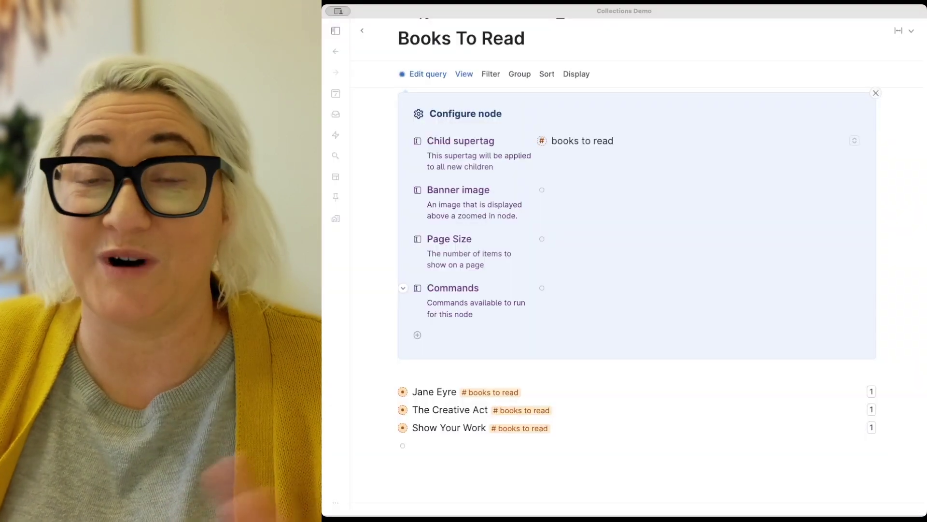
# Set the Collection Covers books picture as Books To Read's Banner image, then return to Collections Hub.
pyautogui.moveTo(582, 157); pyautogui.dragTo(628, 193)
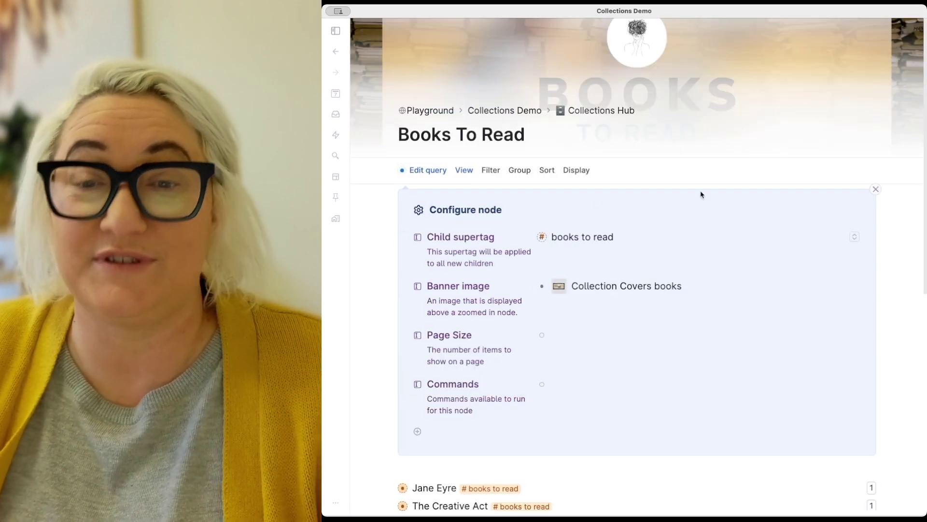
pyautogui.click(875, 189)
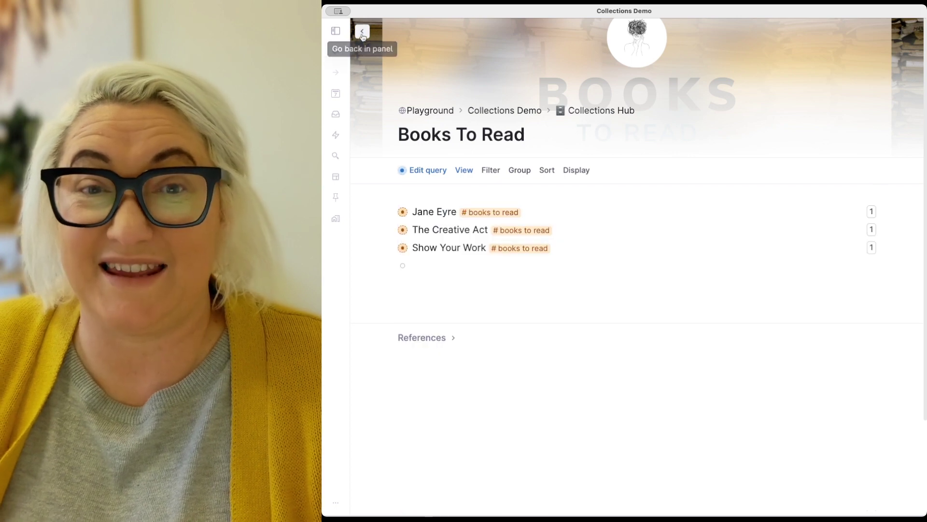
pyautogui.click(362, 30)
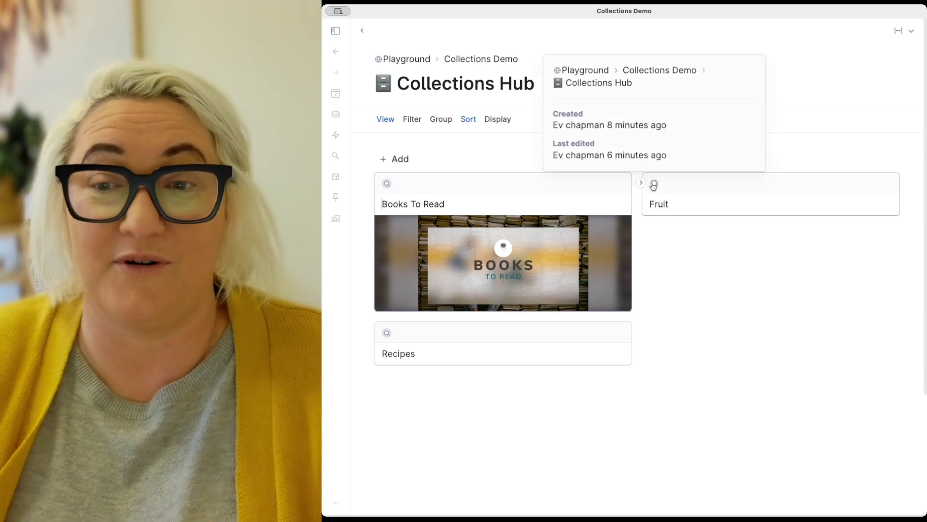
pyautogui.click(653, 186)
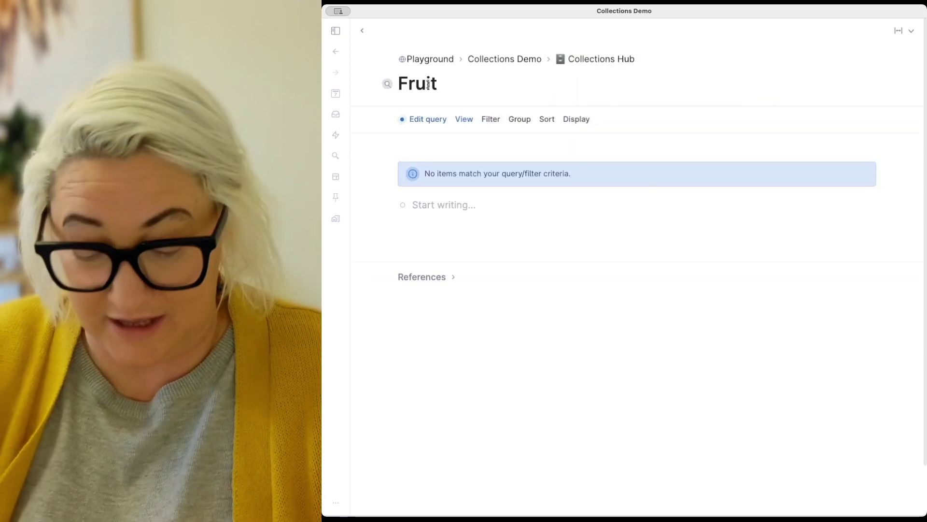
pyautogui.click(428, 84)
pyautogui.press('super+k')
pyautogui.write('conf')
pyautogui.press('Return')
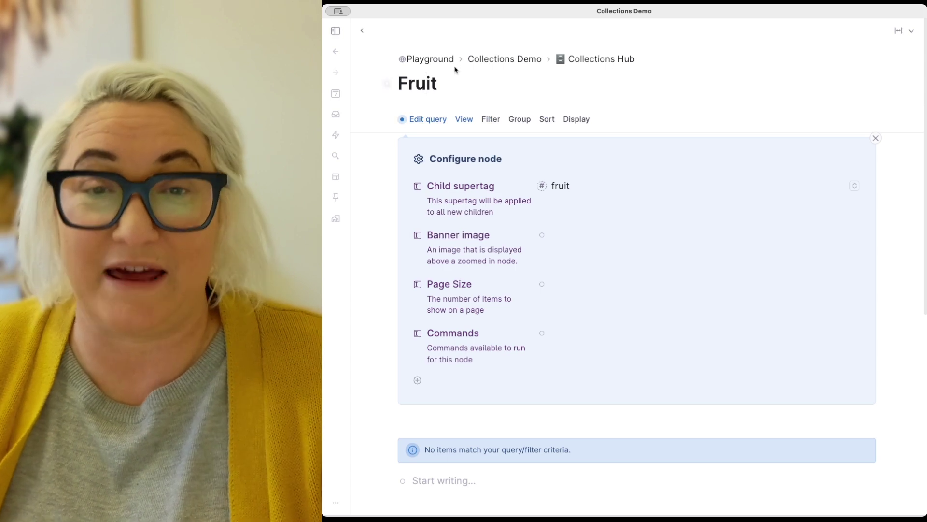
pyautogui.click(362, 31)
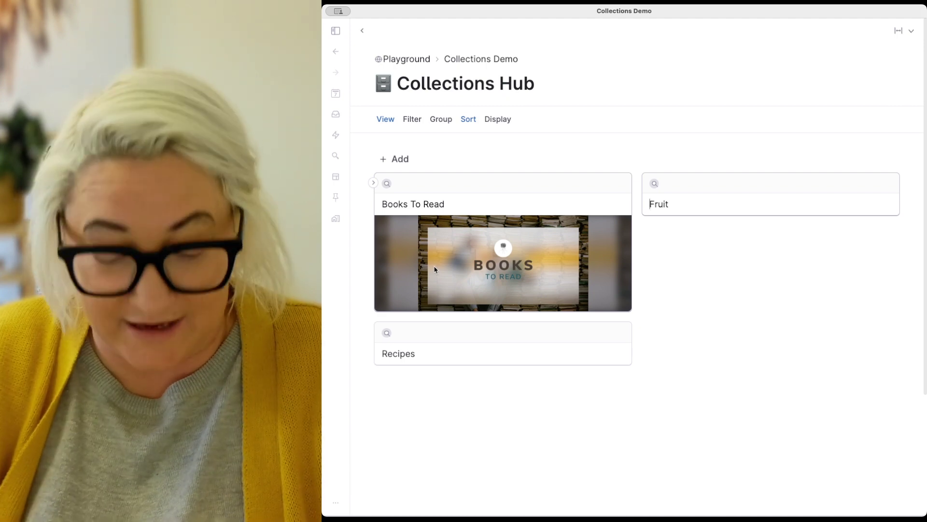
# Quick-add 'The War Of Art' tagged books to read into Playground and Today, then check Books To Read.
pyautogui.press('super+e')
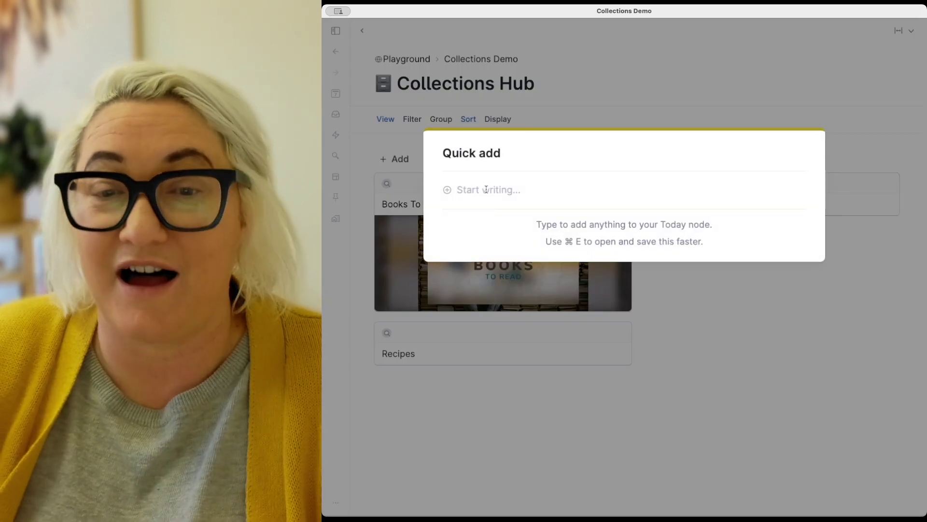
pyautogui.write('The War Of Art #book')
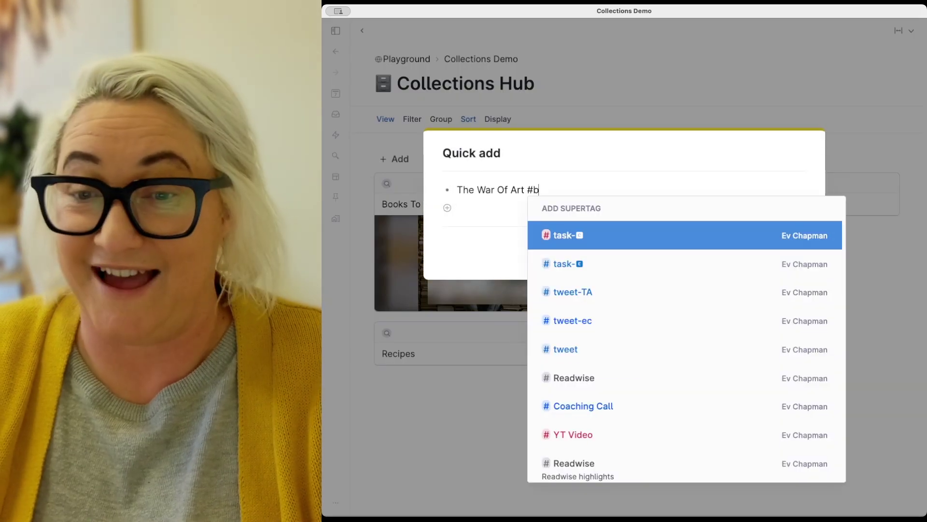
pyautogui.press('Down')
pyautogui.press('Down')
pyautogui.press('Down')
pyautogui.press('Down')
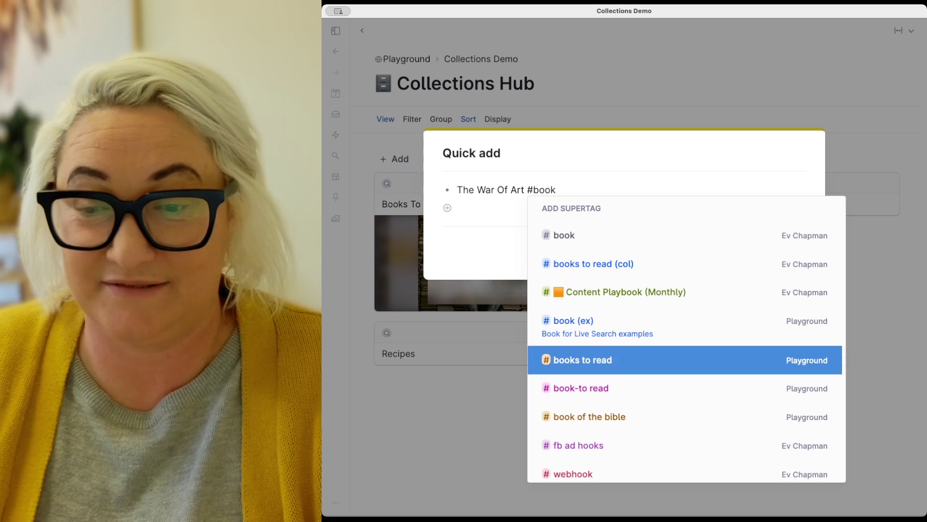
pyautogui.press('Return')
pyautogui.click(618, 191)
pyautogui.click(725, 251)
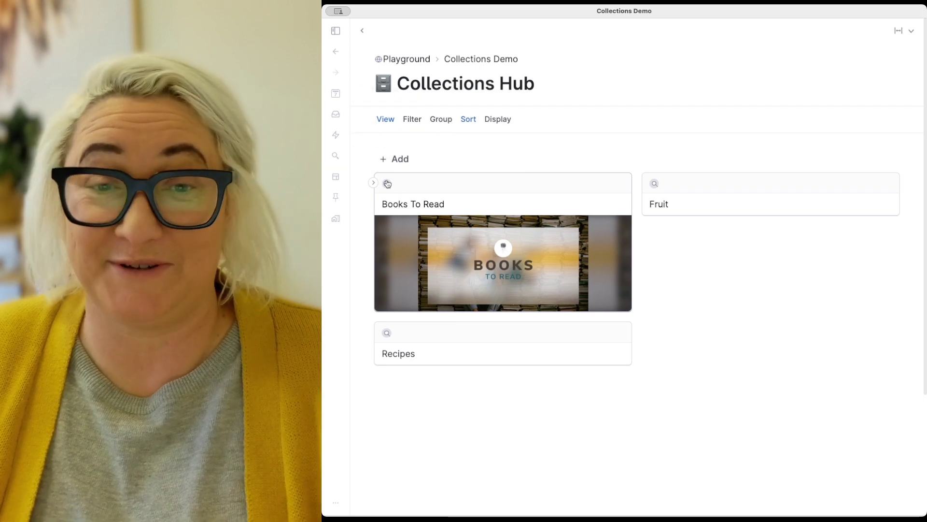
pyautogui.click(406, 198)
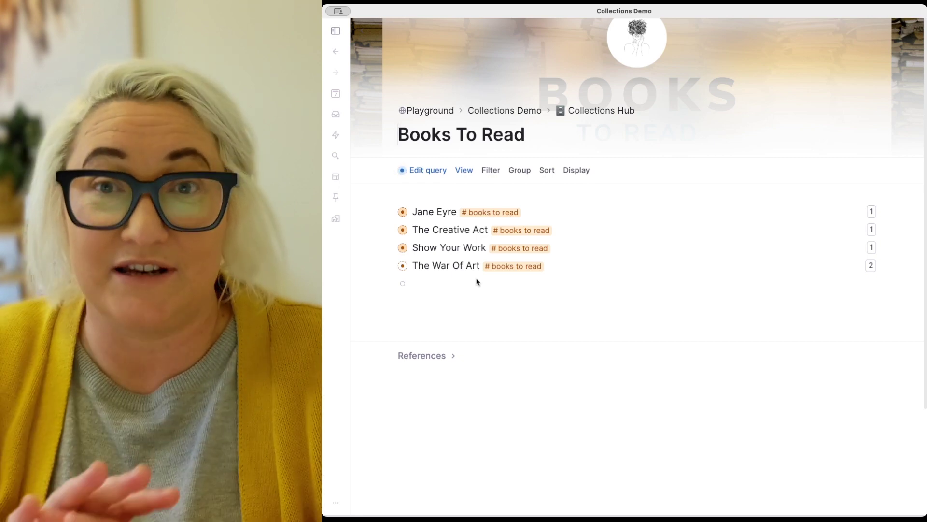
pyautogui.press('super+bracketleft')
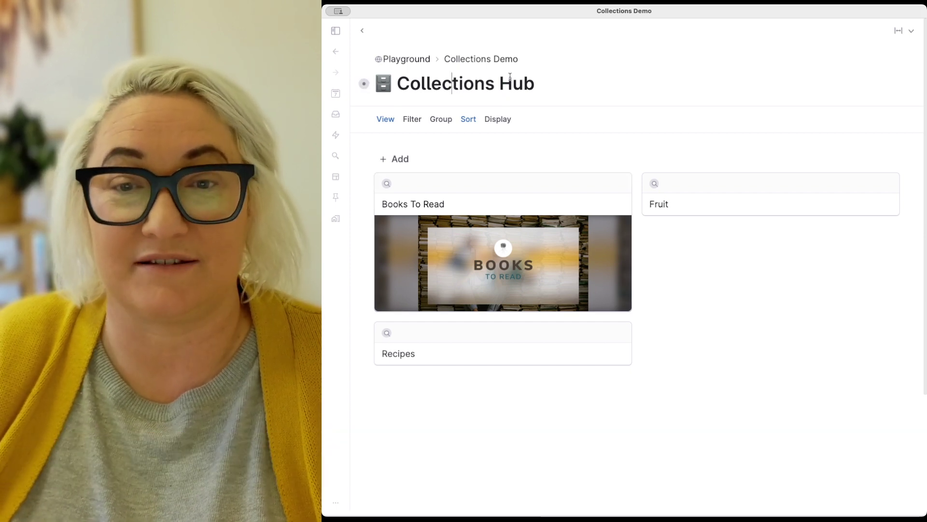
# Pin the Collections Hub node with the 'pin' command and show the Pinned list.
pyautogui.press('super+k')
pyautogui.write('pin')
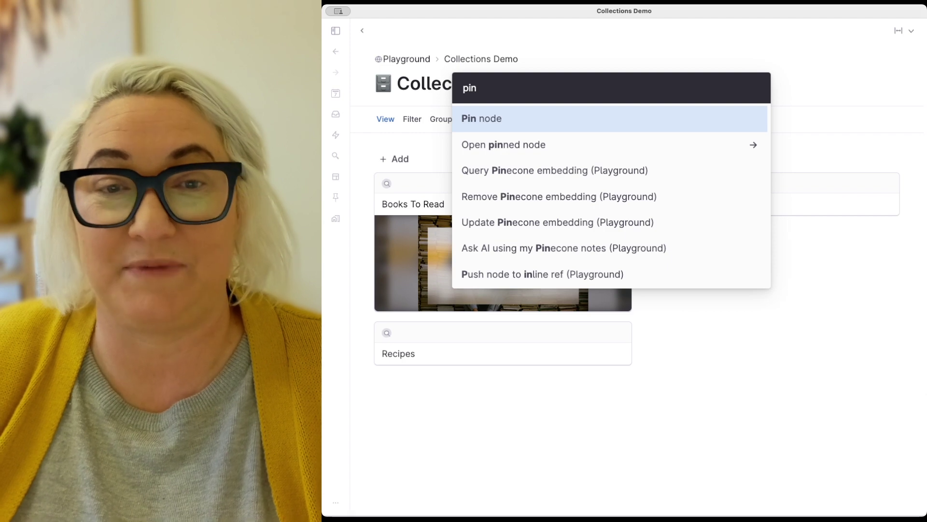
pyautogui.press('Return')
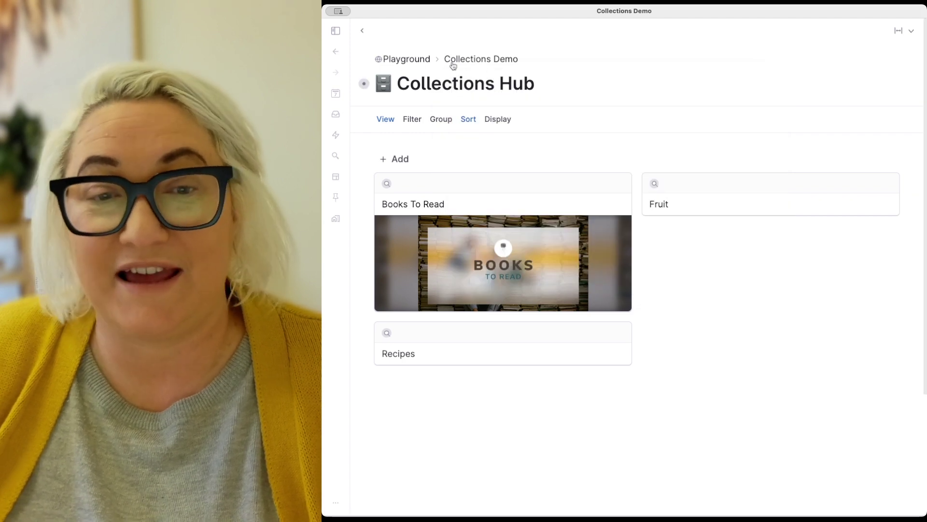
pyautogui.click(336, 197)
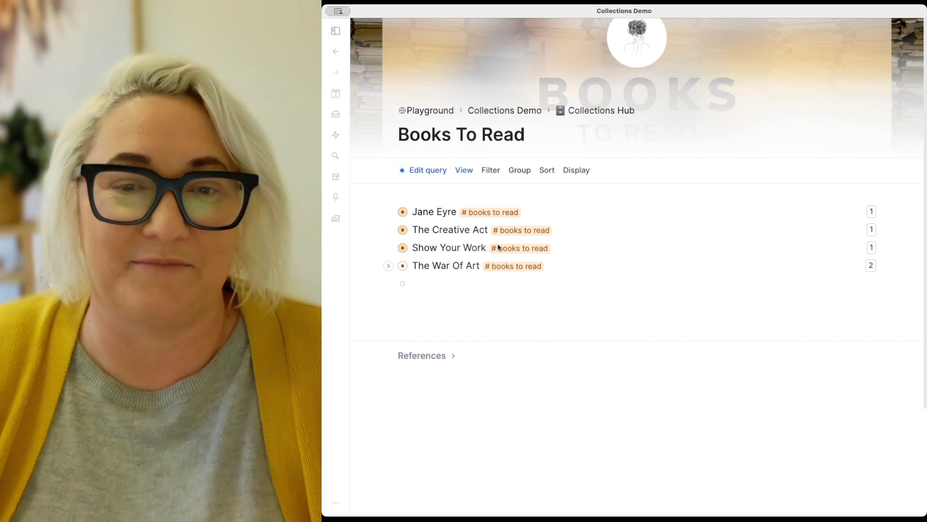
# Add Status and Star Rating fields to the books to read tag's template.
pyautogui.click(497, 214)
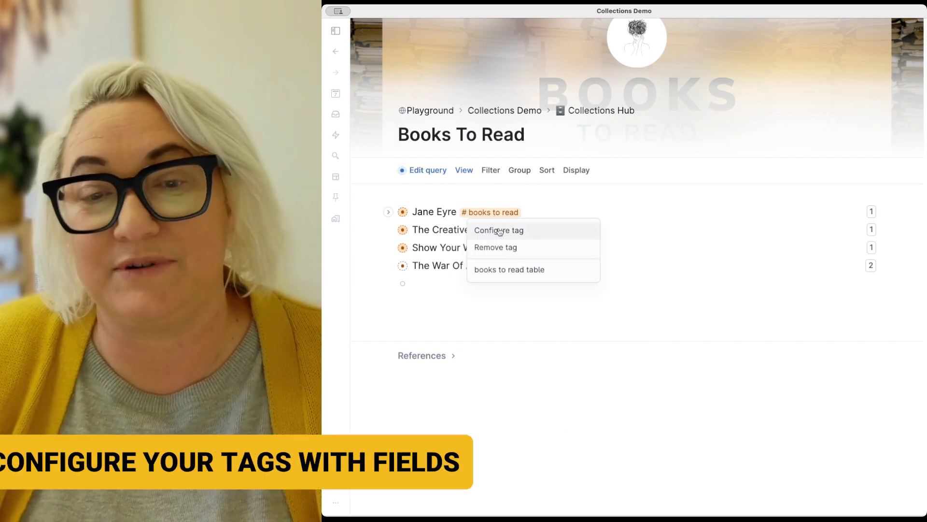
pyautogui.click(499, 230)
pyautogui.click(782, 277)
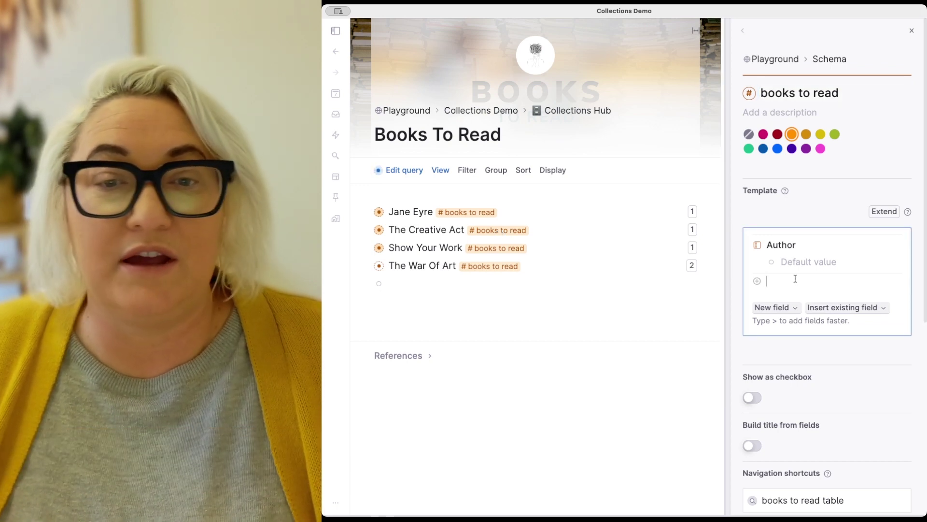
pyautogui.write('Status')
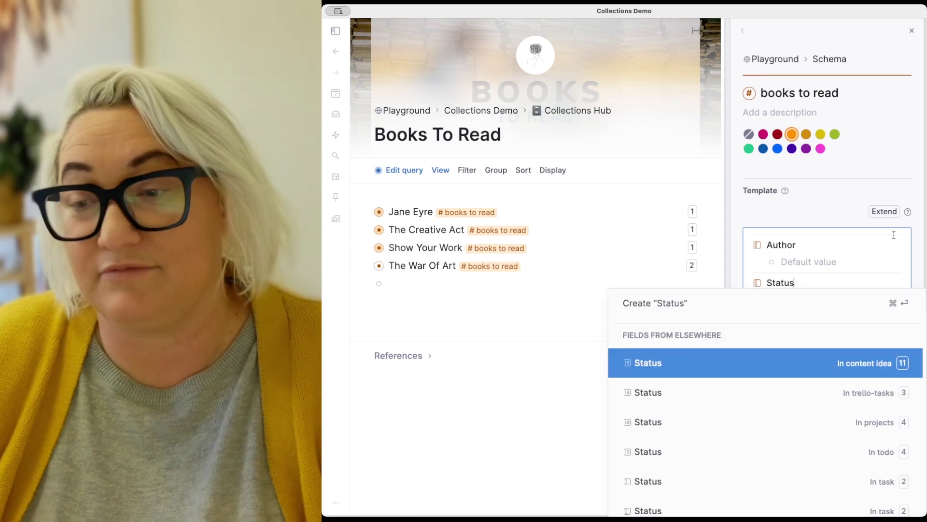
pyautogui.press('Return')
pyautogui.press('Down')
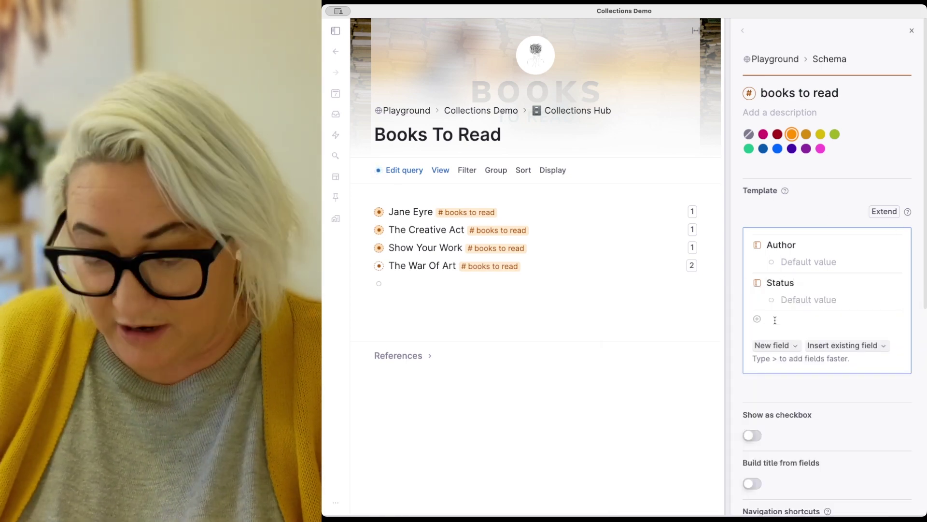
pyautogui.write('>Star Rating')
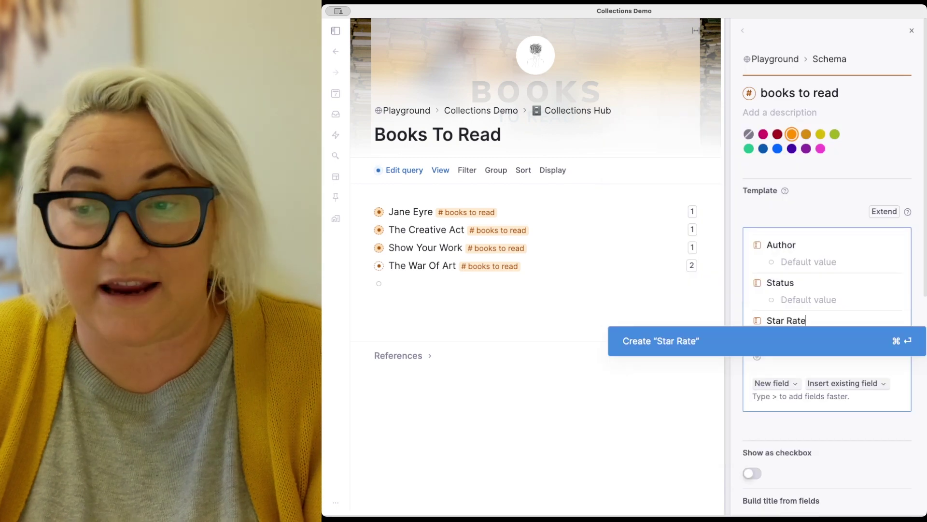
pyautogui.press('Return')
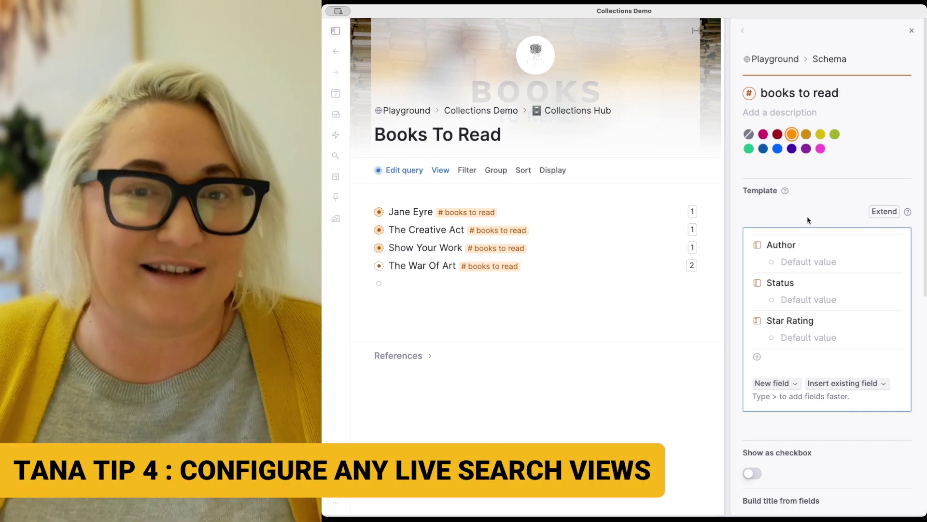
# Switch the Books To Read collection to Table view and save it for everyone.
pyautogui.click(441, 170)
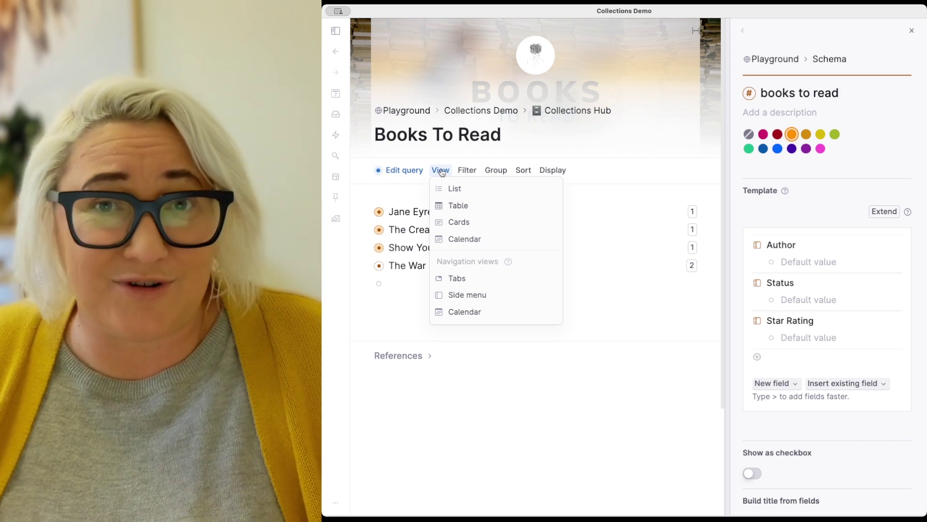
pyautogui.click(459, 206)
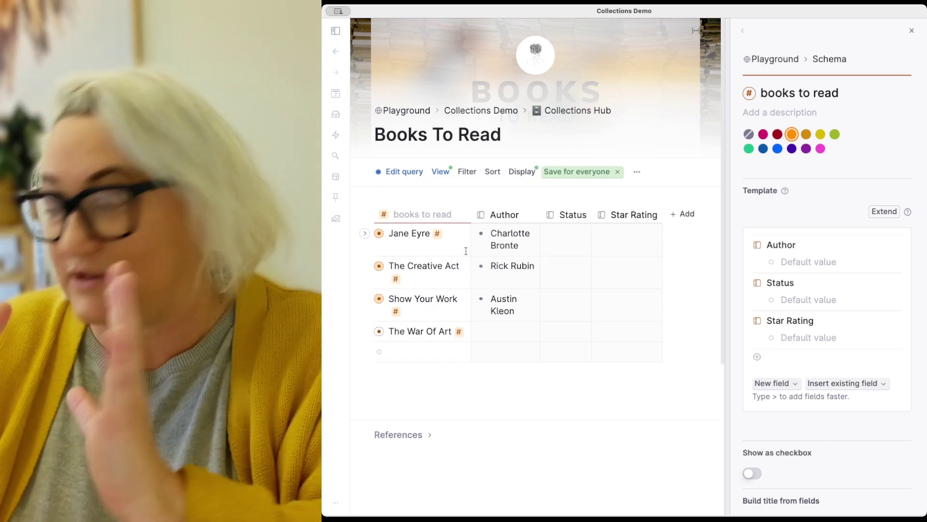
pyautogui.click(576, 171)
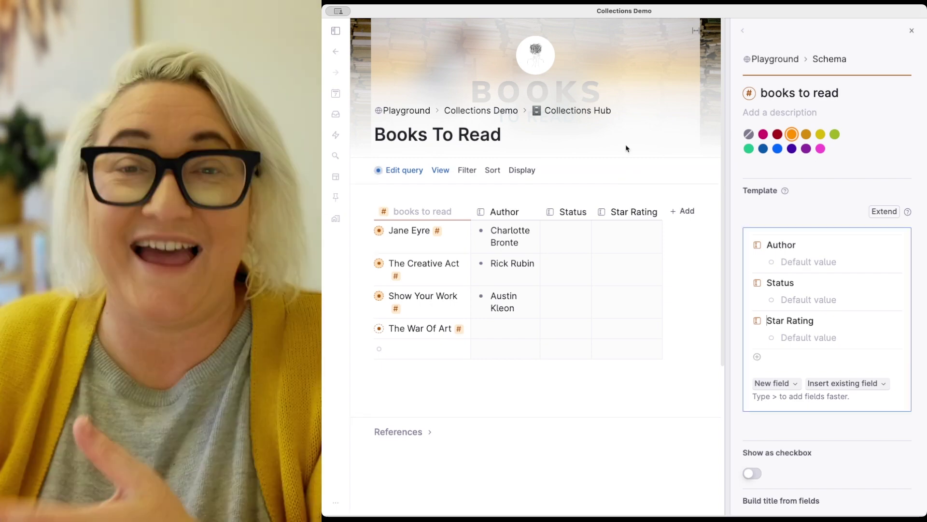